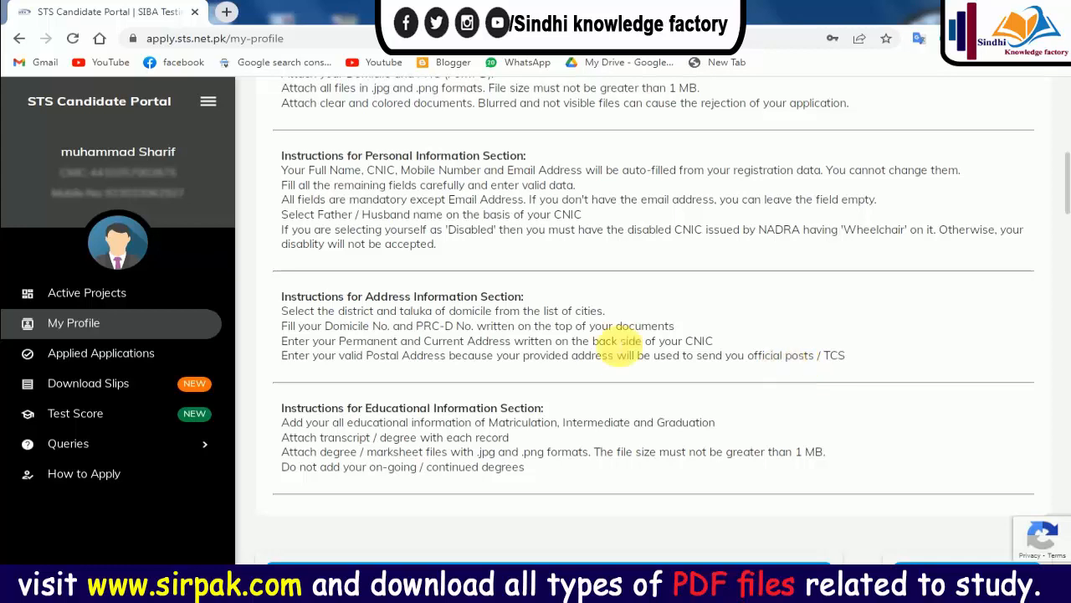
Examine the profile completion instructions and the saved Personal Information section down to the disability entry.
scroll(318, 384, "down", 1)
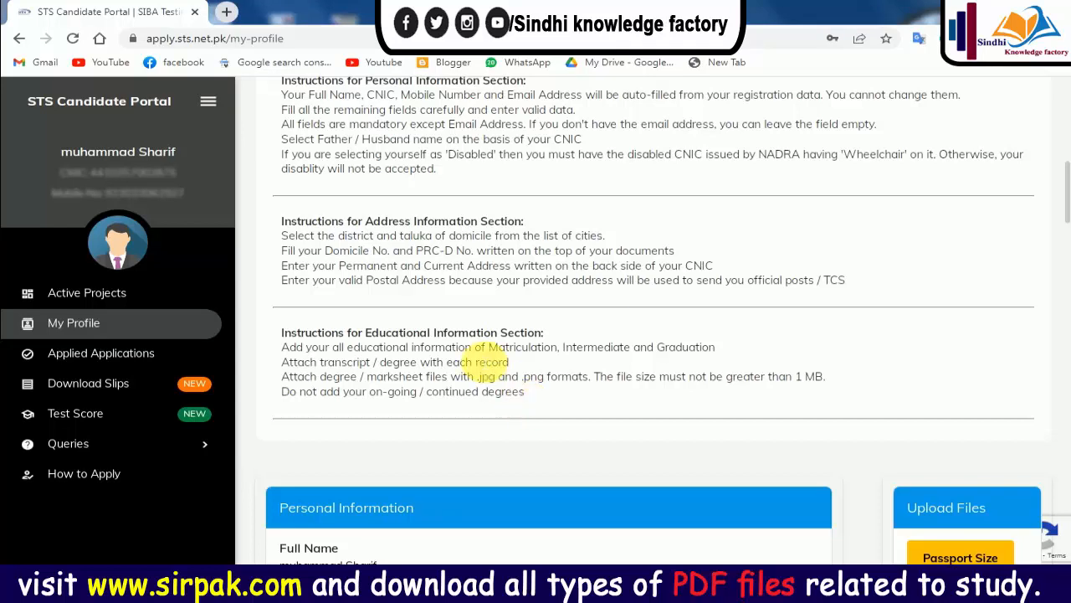
scroll(443, 393, "down", 1)
scroll(443, 393, "down", 2)
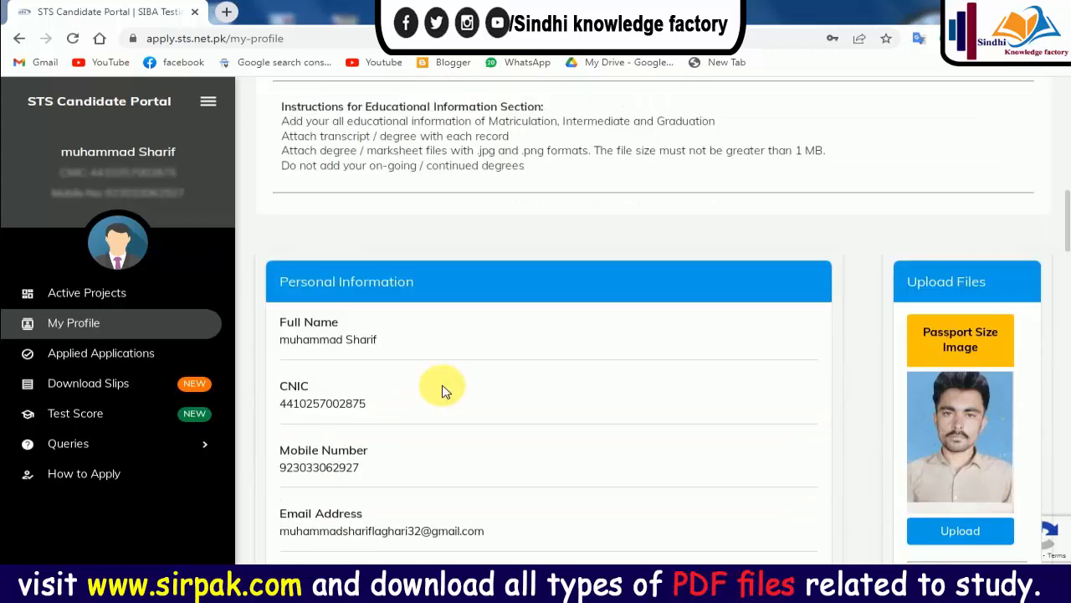
scroll(401, 268, "down", 1)
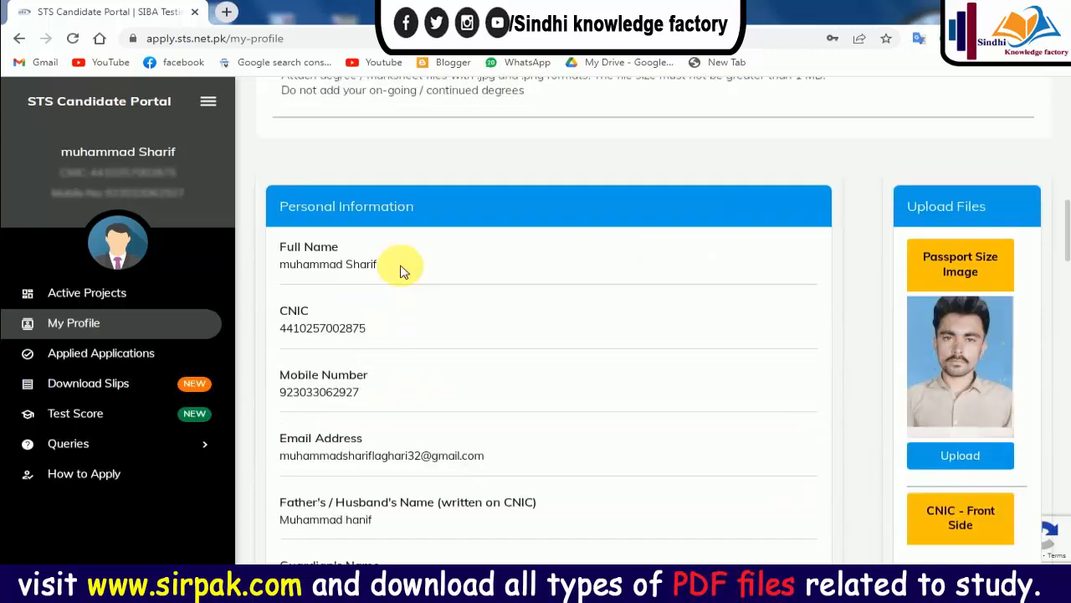
scroll(468, 251, "down", 1)
scroll(519, 251, "down", 2)
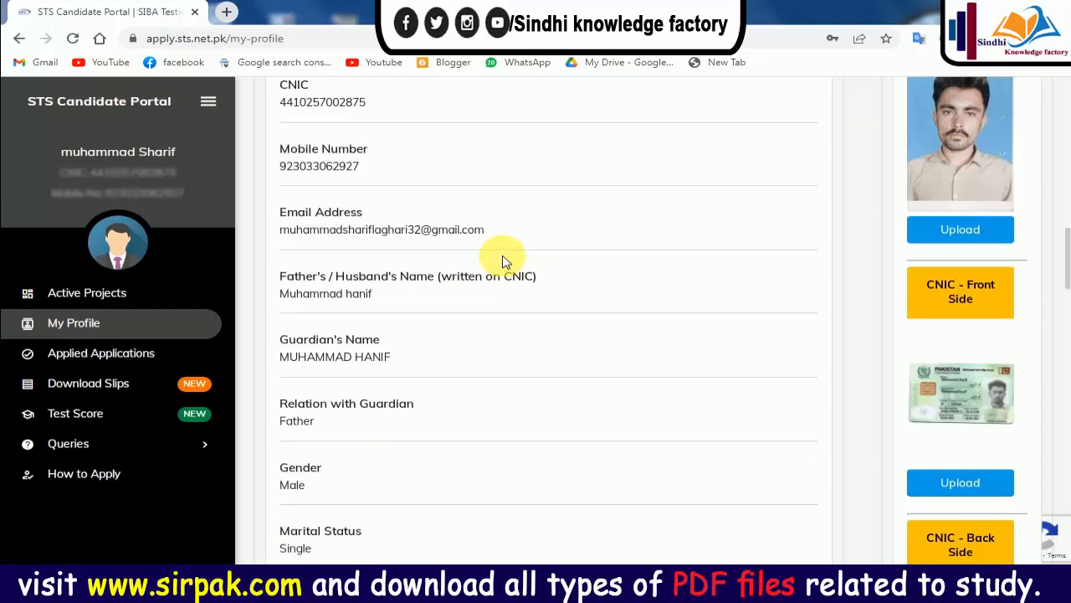
scroll(765, 195, "down", 1)
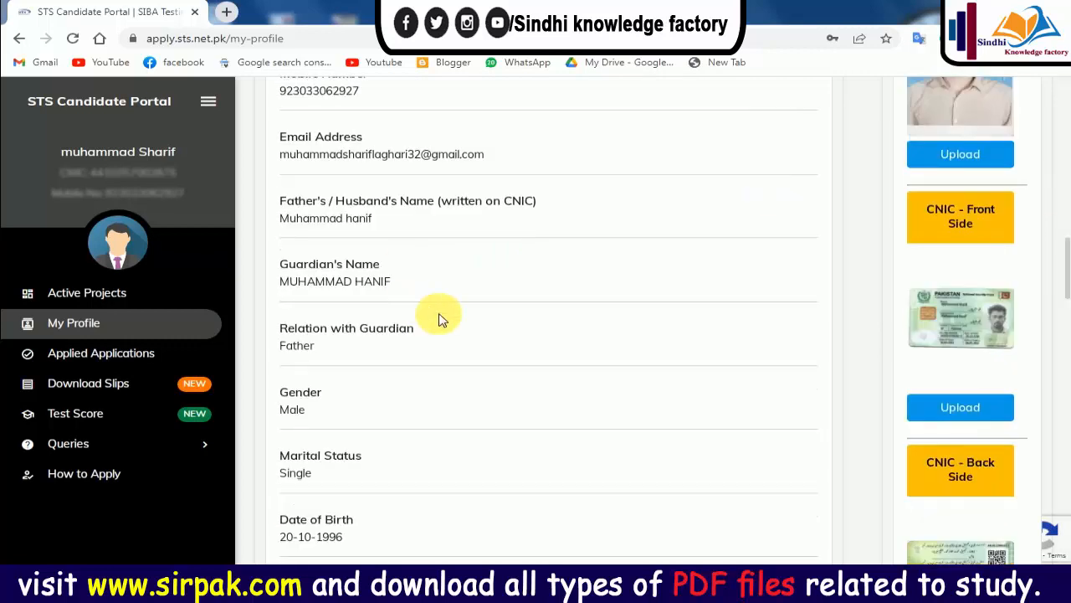
scroll(438, 318, "down", 3)
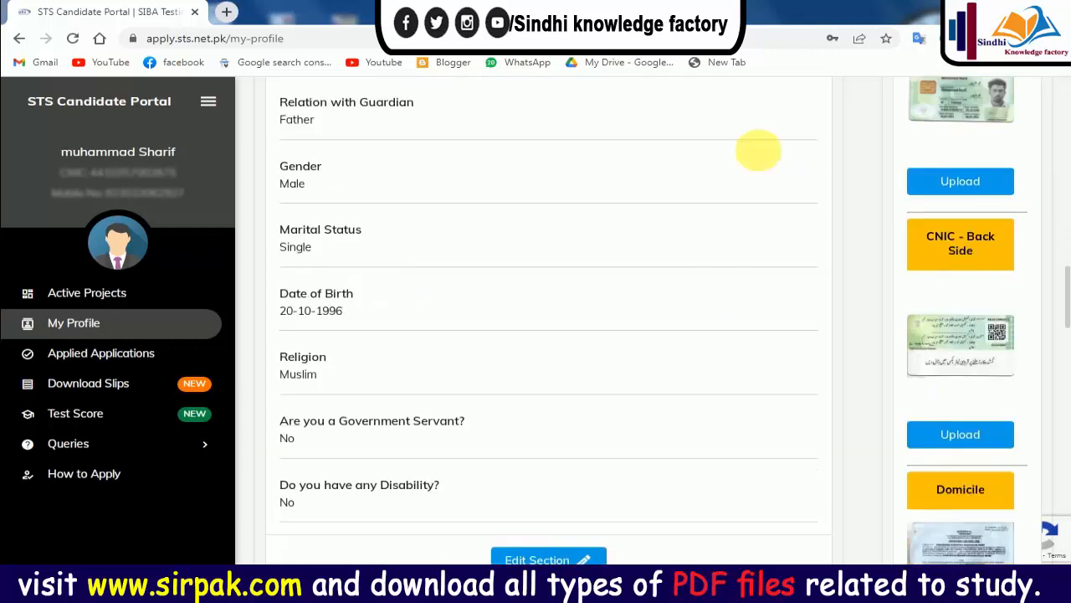
scroll(471, 361, "down", 2)
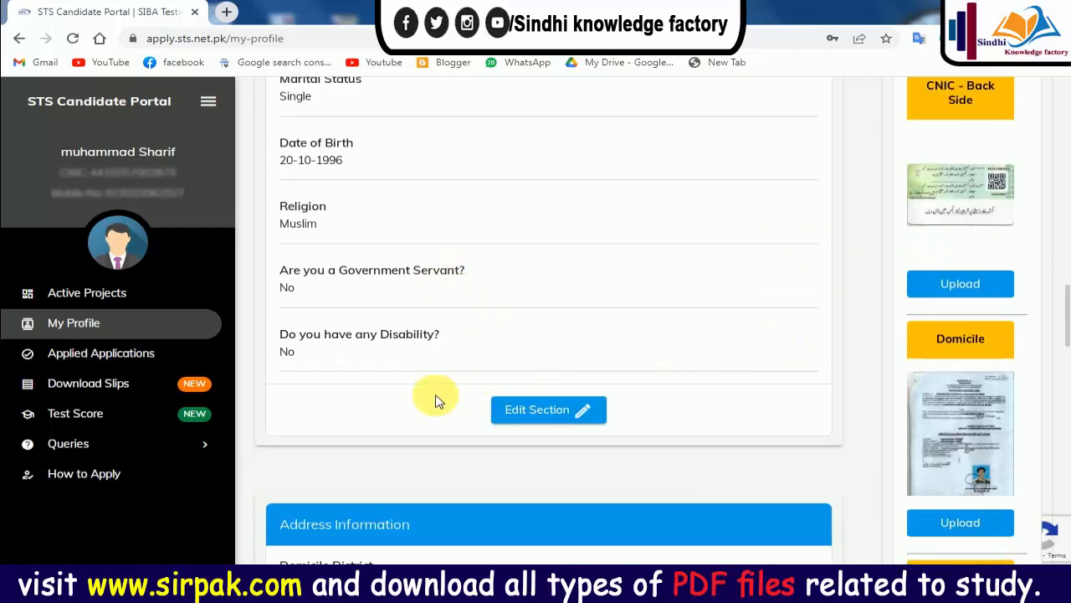
scroll(423, 430, "down", 1)
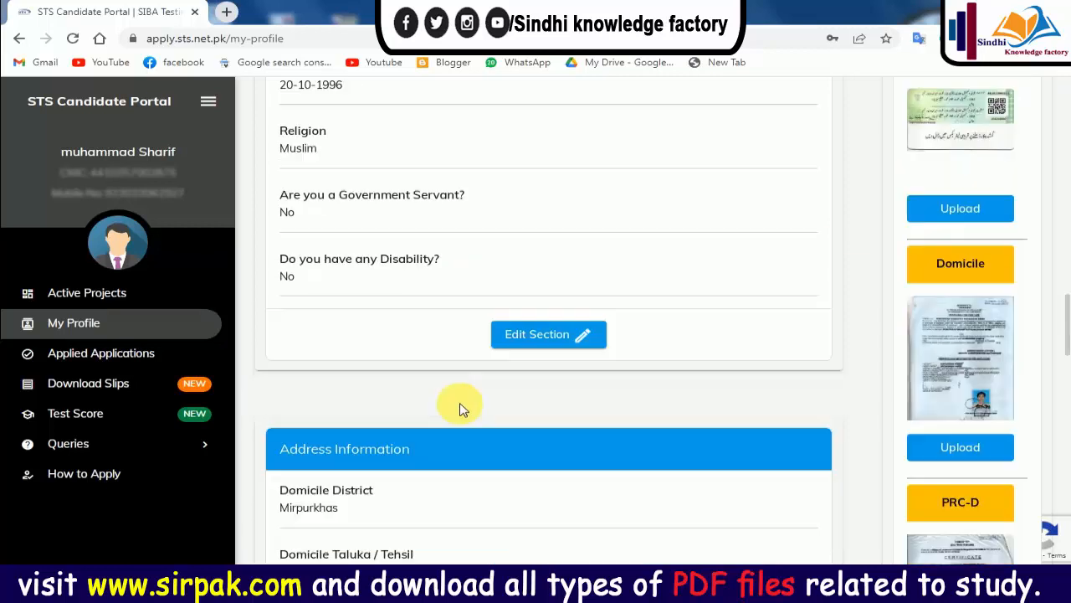
Open the Personal Information section for editing and check the CNIC, Mobile Number, Full Name and Email Address fields.
scroll(507, 359, "up", 2)
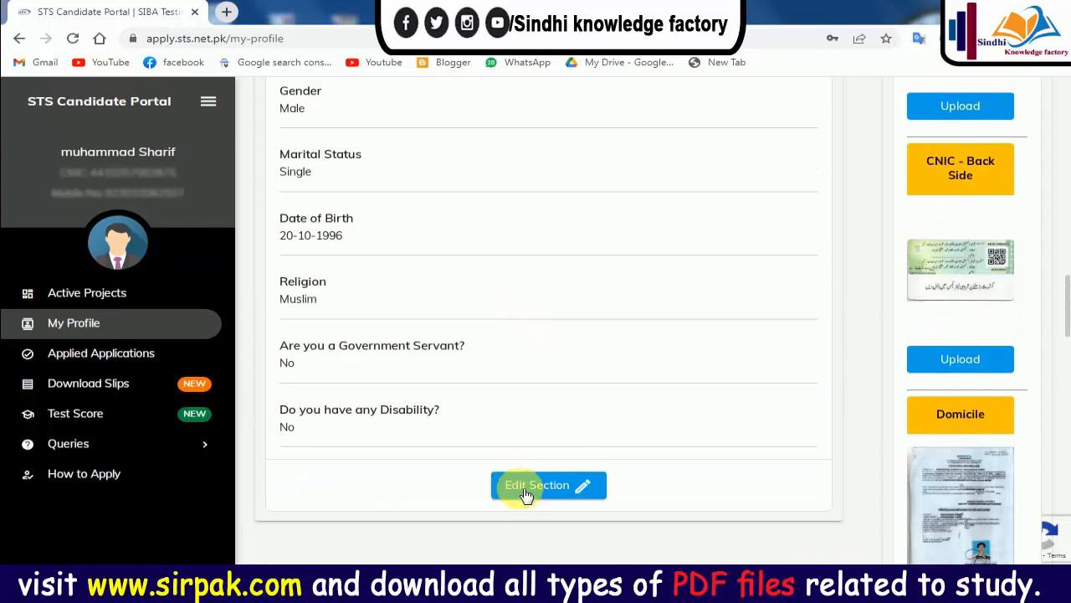
left_click(587, 492)
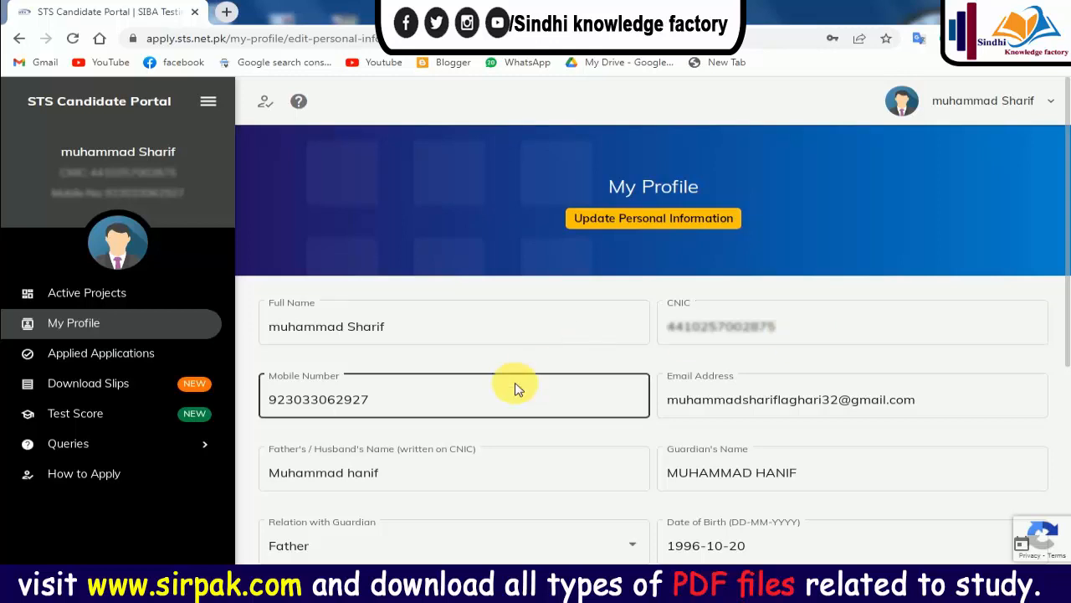
left_click(514, 387)
left_click(852, 338)
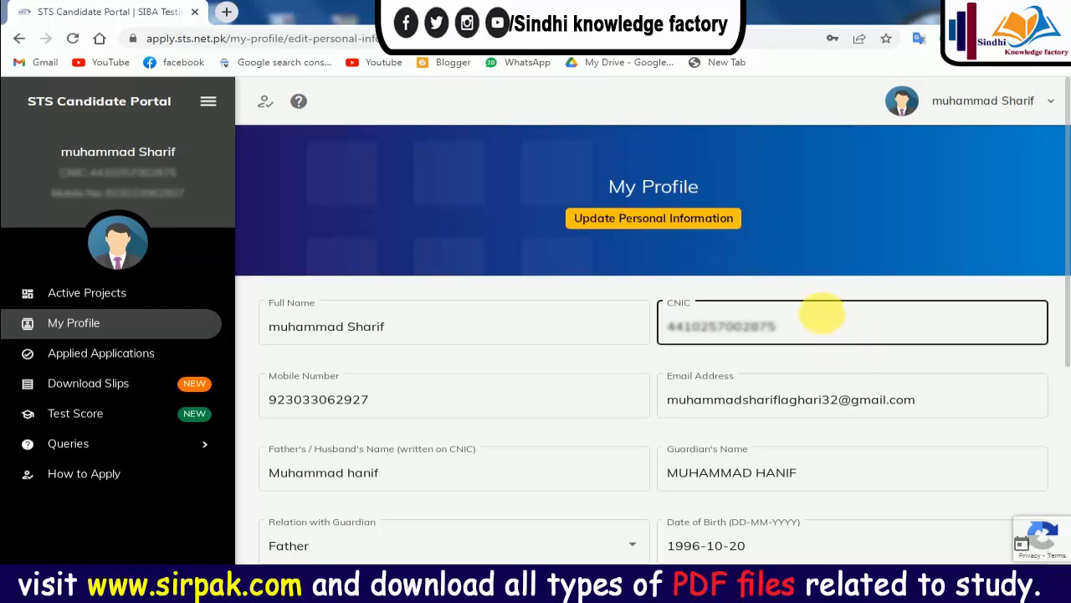
left_click(371, 405)
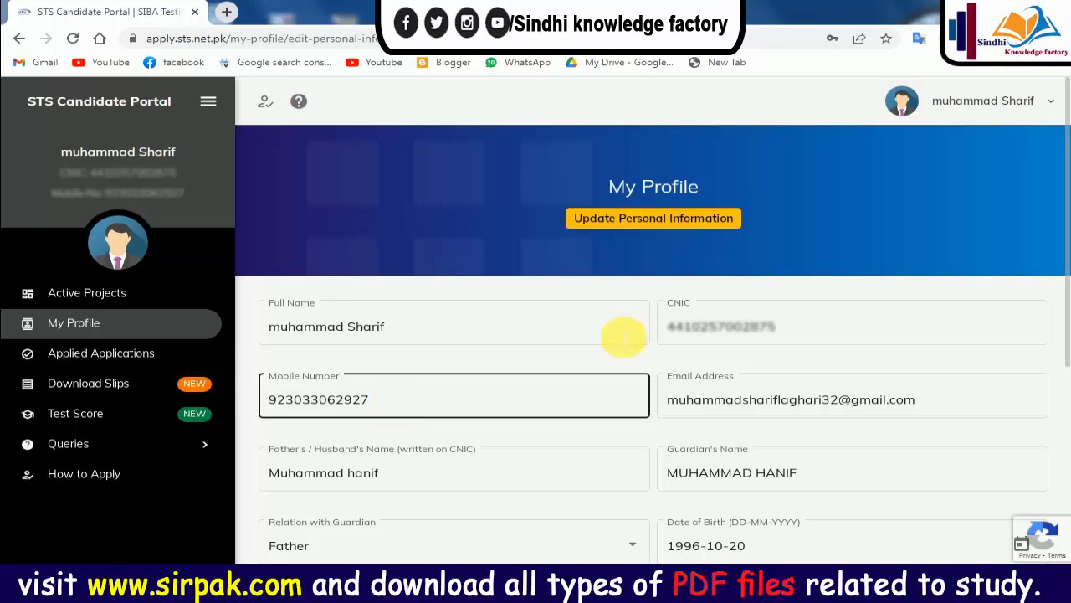
left_click(621, 335)
left_click(756, 384)
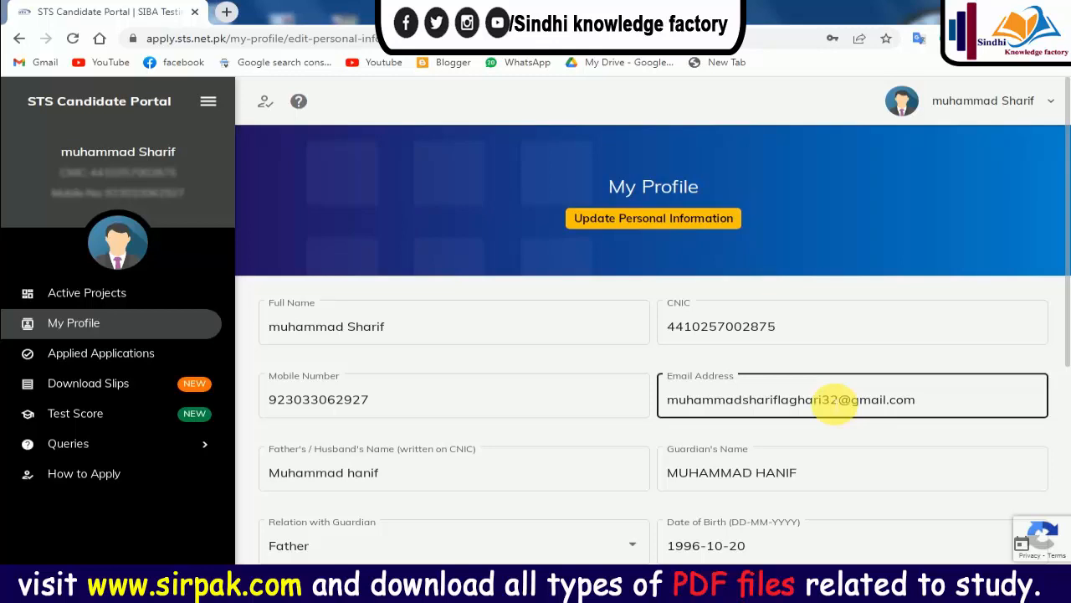
Compare the Father's / Husband's Name field with the Guardian's Name field in the personal information form.
scroll(493, 430, "down", 1)
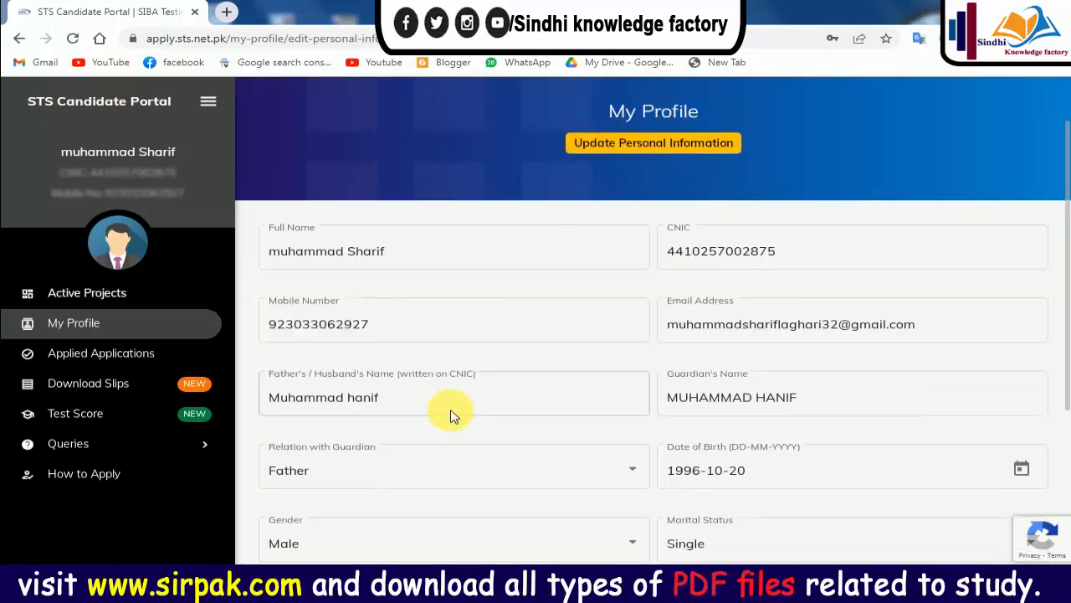
left_click(437, 380)
left_click(422, 302)
left_click(343, 390)
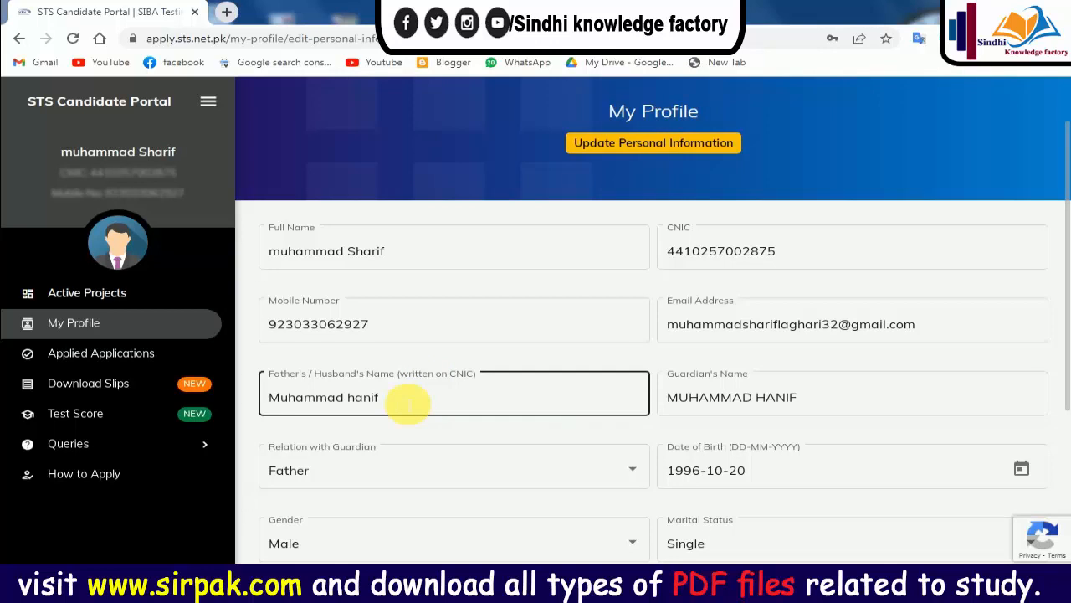
left_click(741, 400)
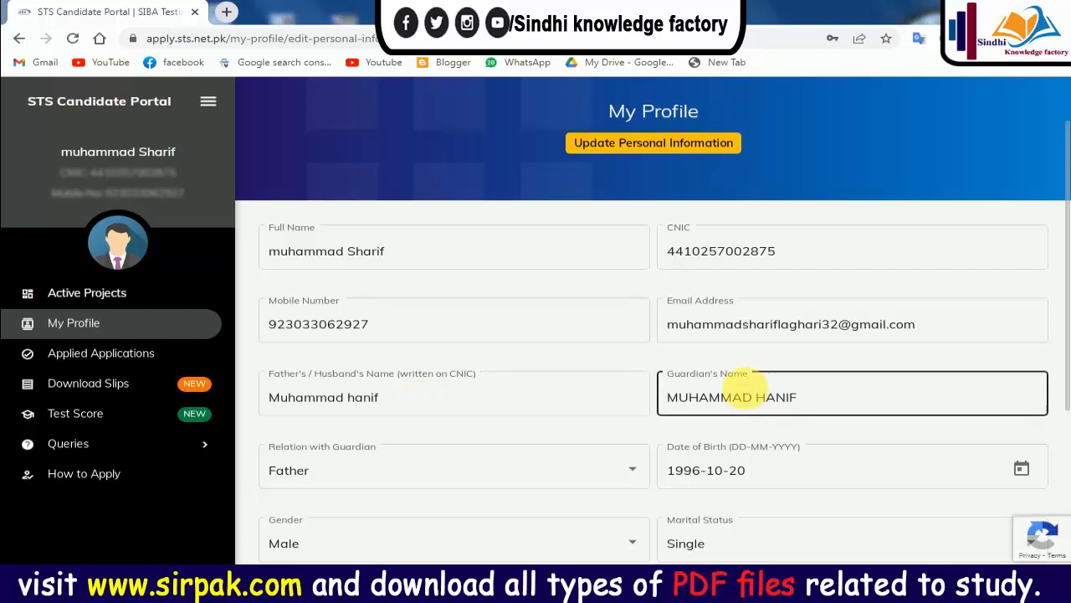
left_click(381, 400)
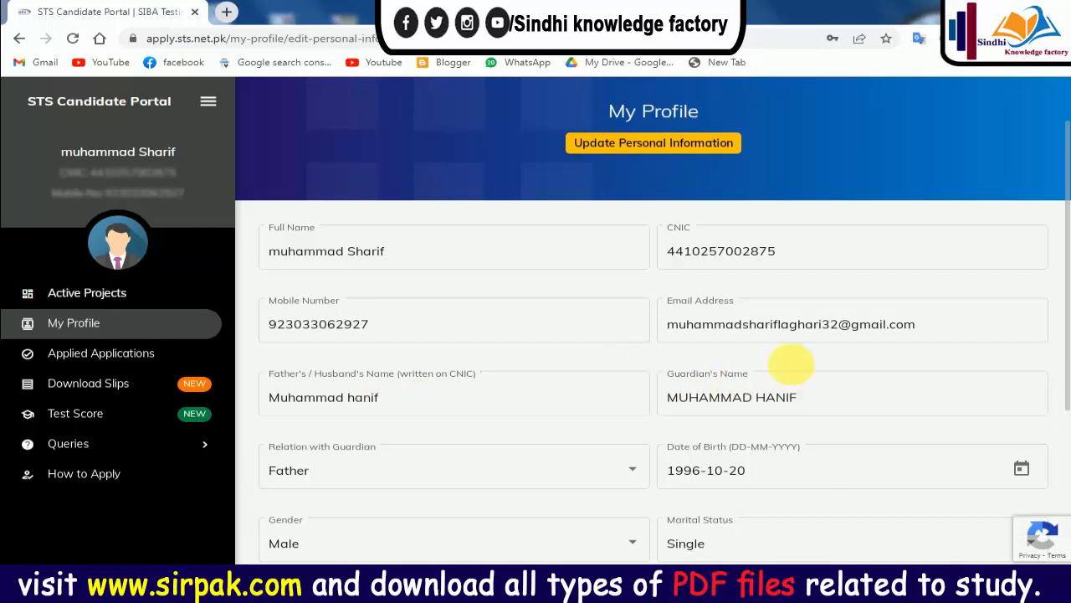
left_click(795, 401)
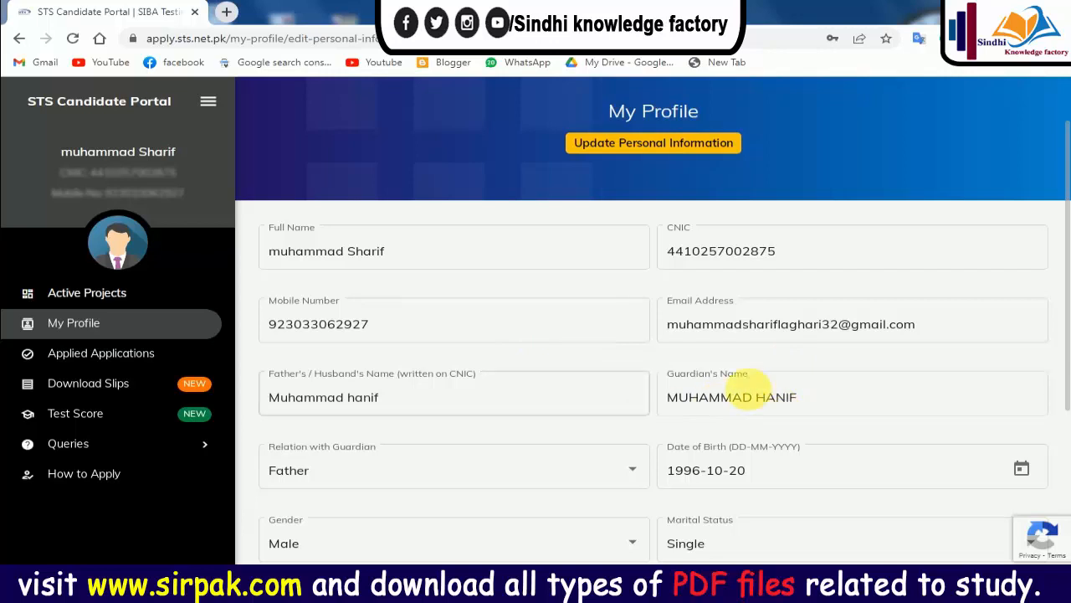
left_click(366, 386)
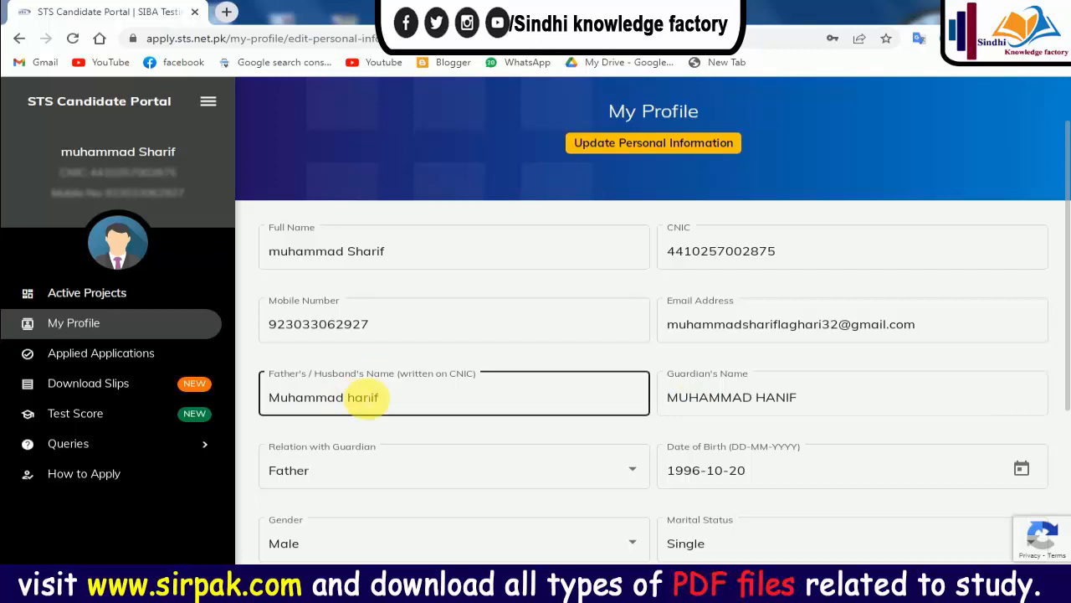
left_click(724, 399)
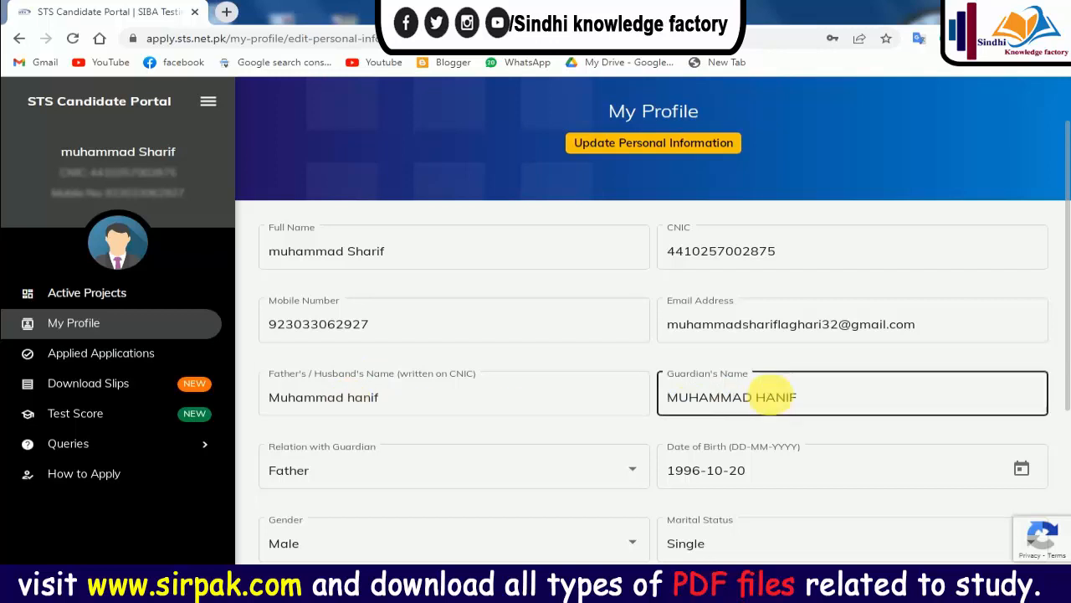
left_click(442, 435)
scroll(454, 410, "down", 1)
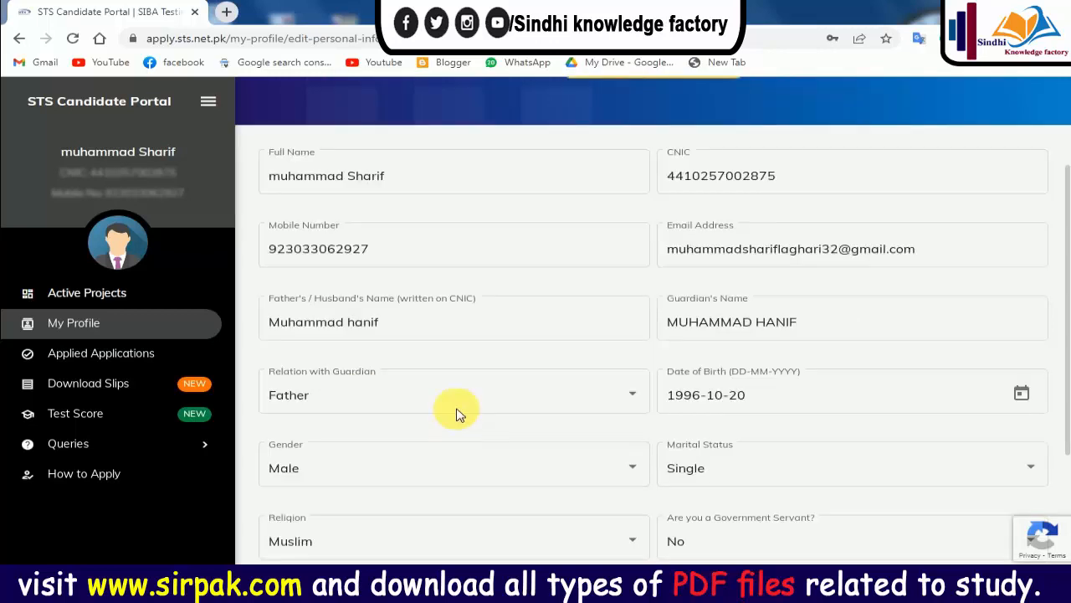
Check the Relation with Guardian, Date of Birth and remaining fields of the personal information form.
left_click(335, 389)
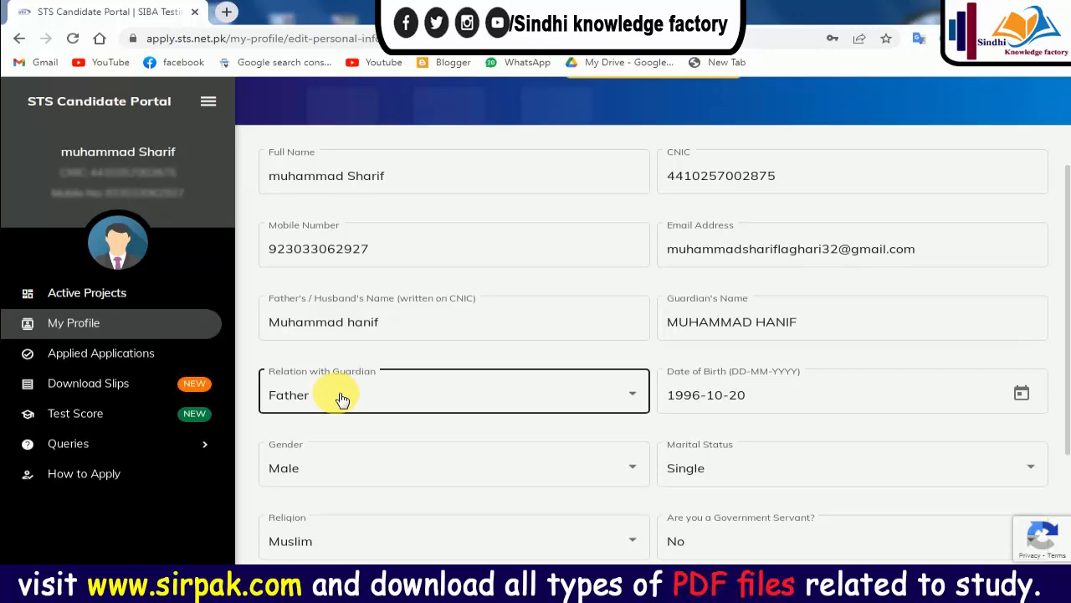
left_click(740, 390)
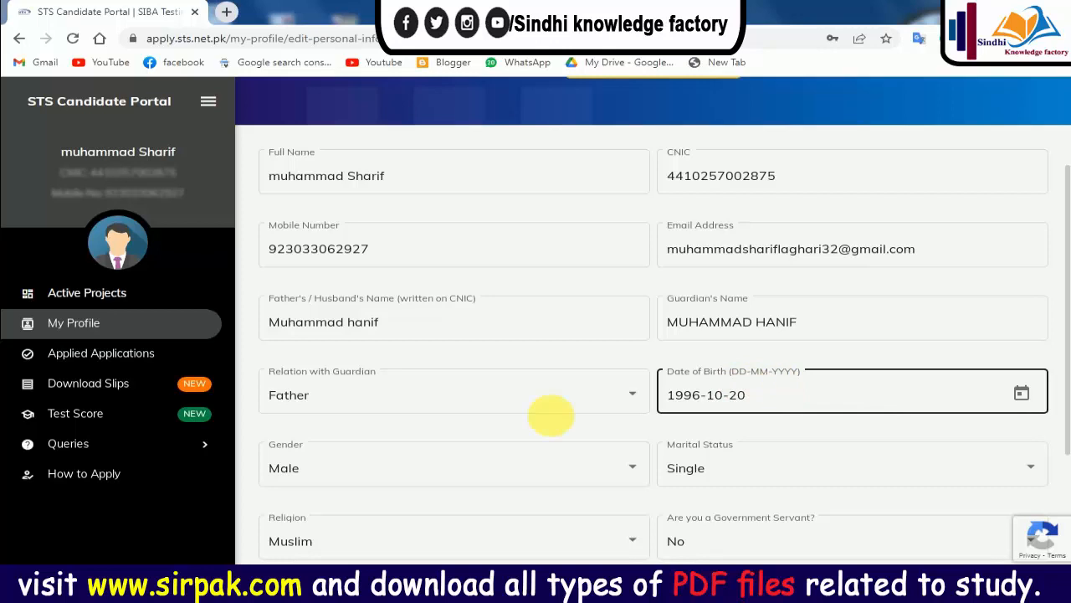
scroll(358, 447, "down", 1)
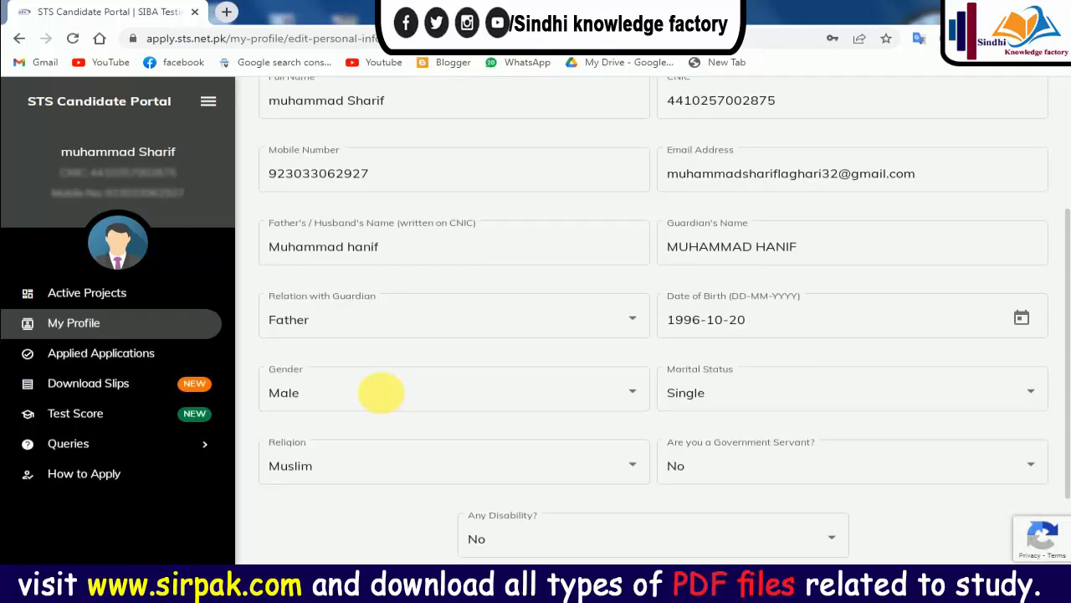
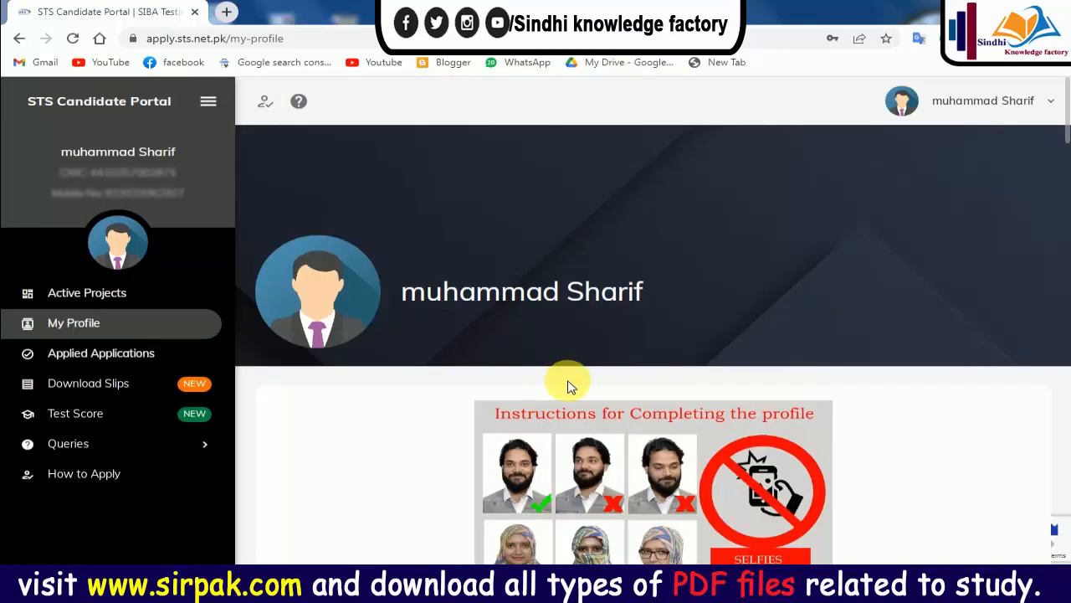
Review the saved Address Information on the profile page and open that section for editing.
scroll(477, 334, "down", 3)
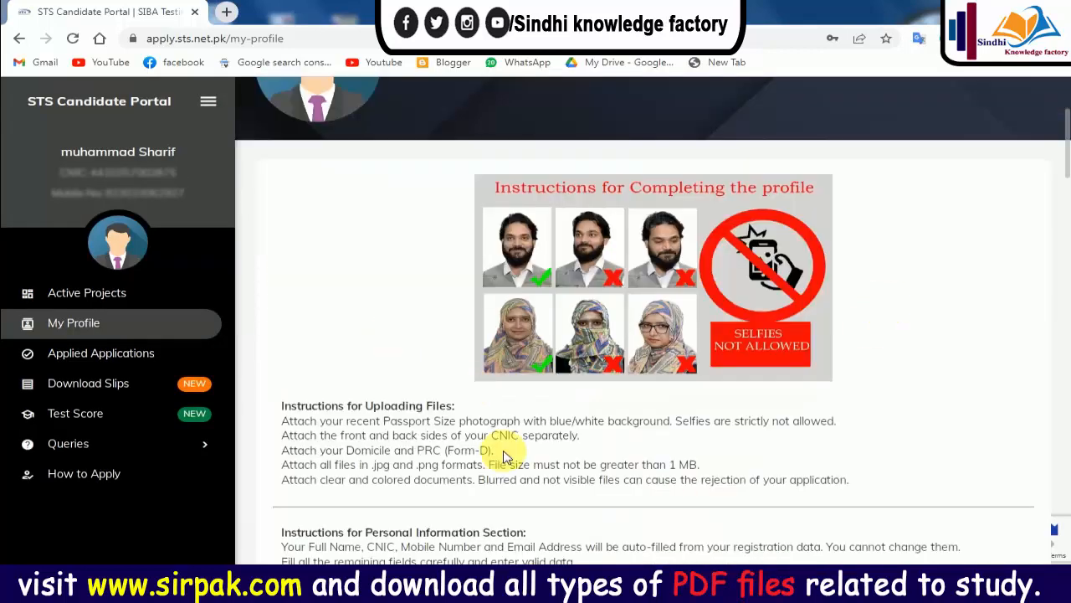
scroll(509, 455, "down", 4)
scroll(563, 458, "down", 6)
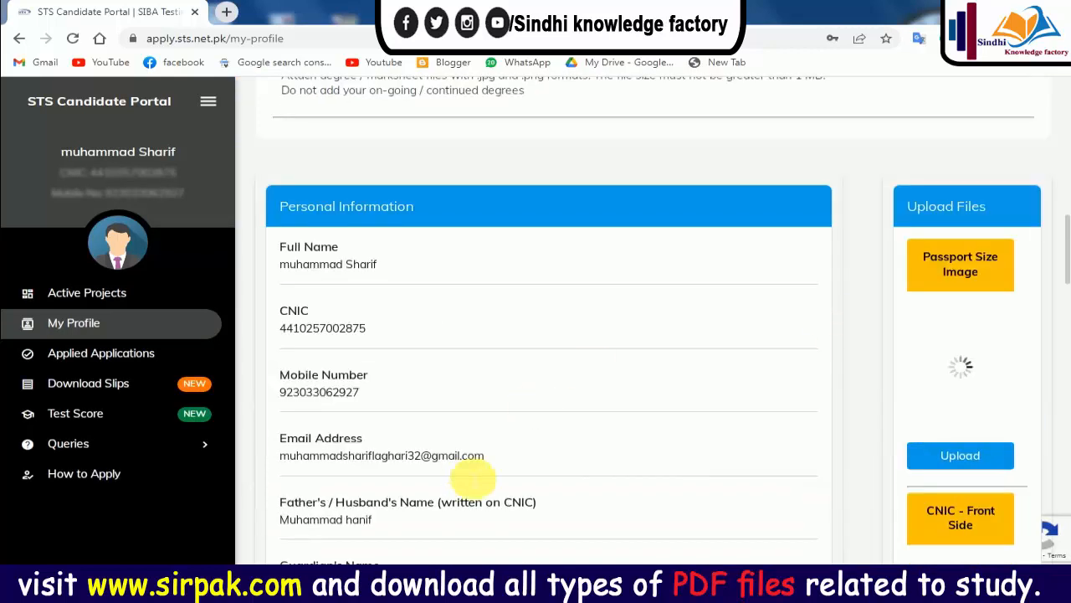
scroll(502, 458, "down", 4)
scroll(526, 455, "down", 10)
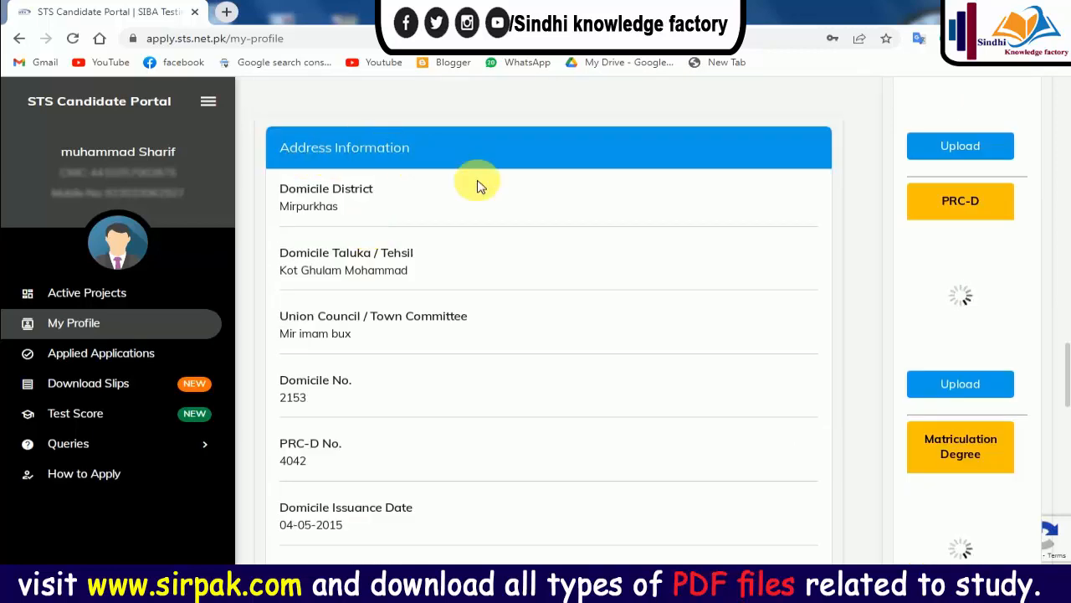
scroll(492, 360, "down", 2)
scroll(494, 360, "down", 4)
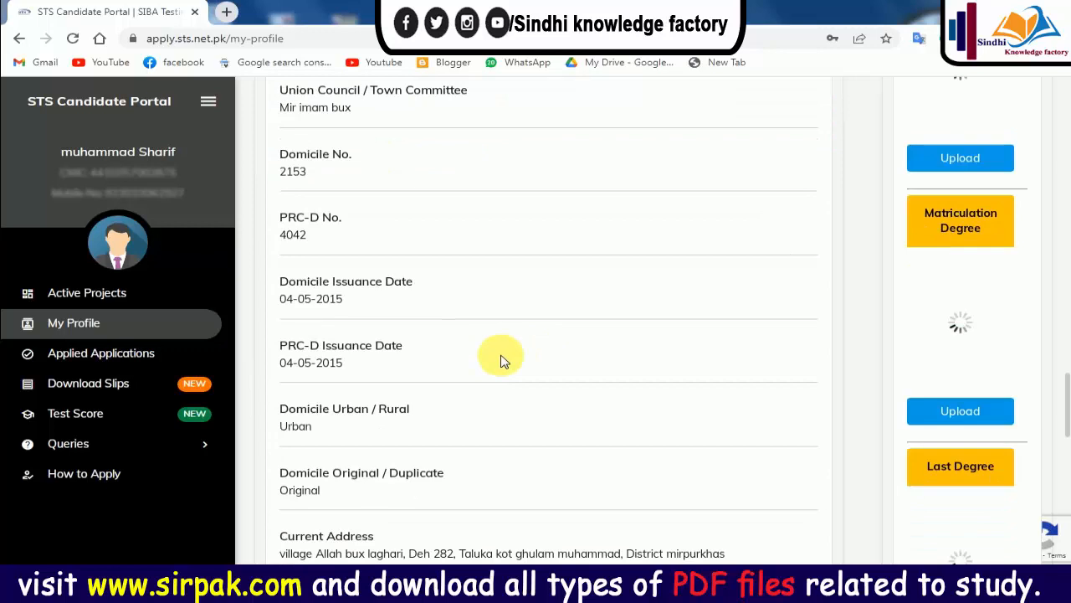
scroll(651, 423, "down", 1)
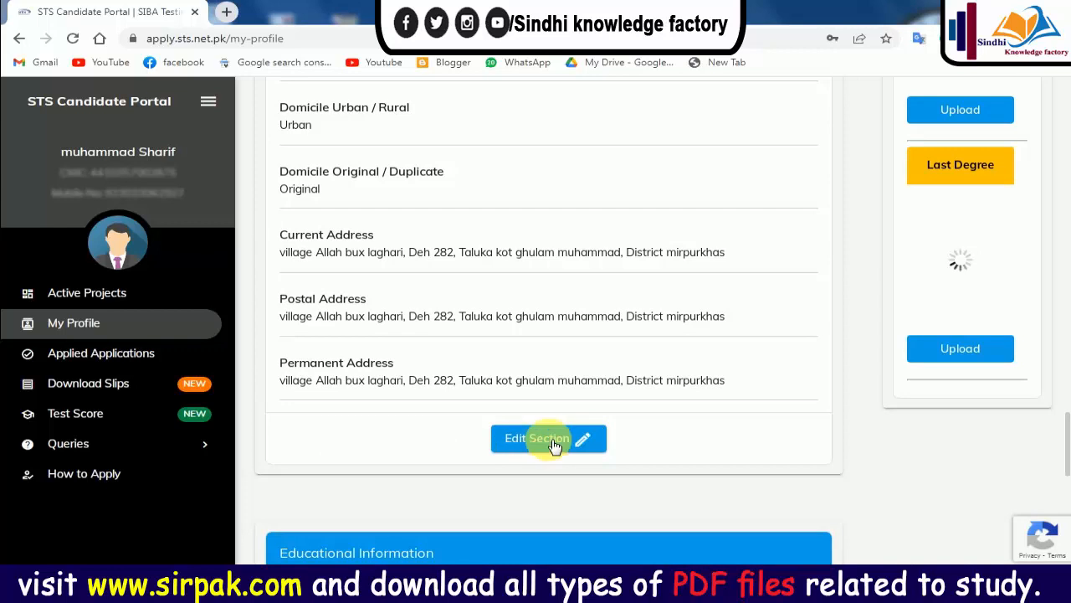
left_click(586, 445)
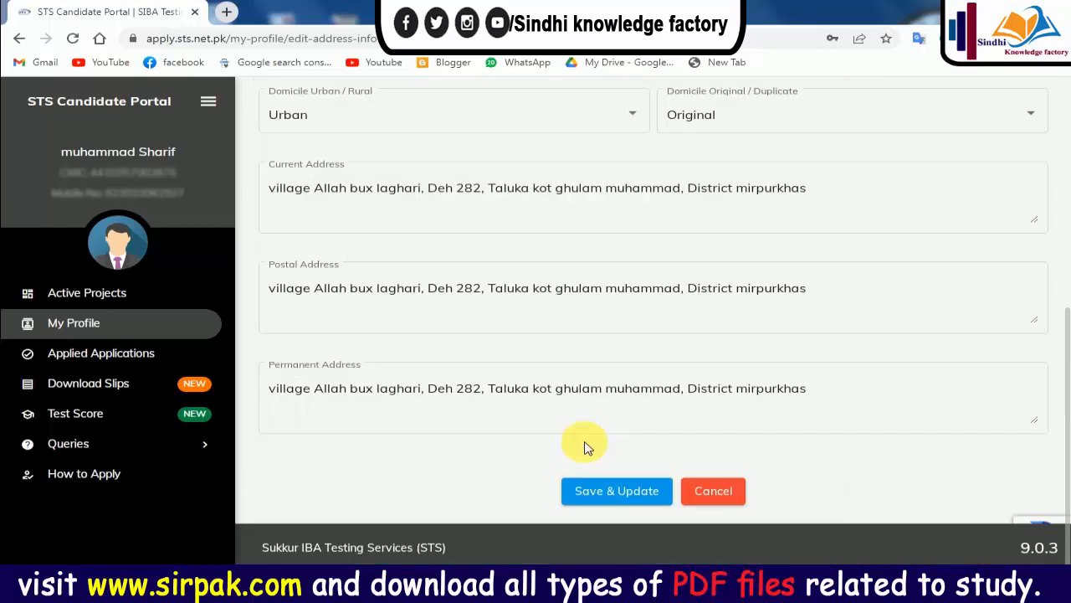
Check the Domicile District, Domicile Taluka / Tehsil, Union Council and Domicile No. fields in the address form.
scroll(588, 448, "up", 5)
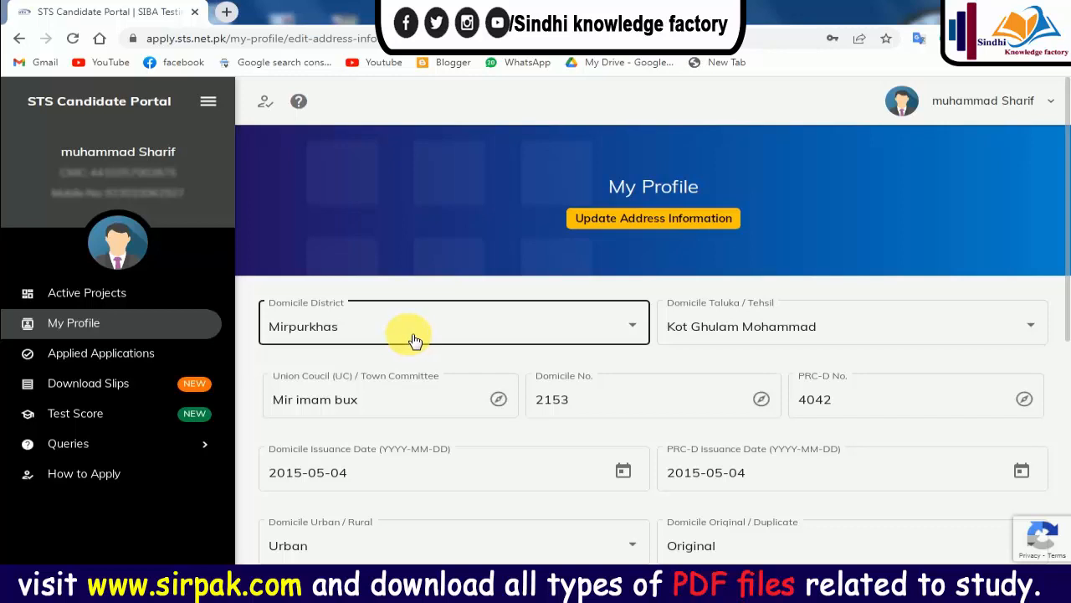
left_click(767, 321)
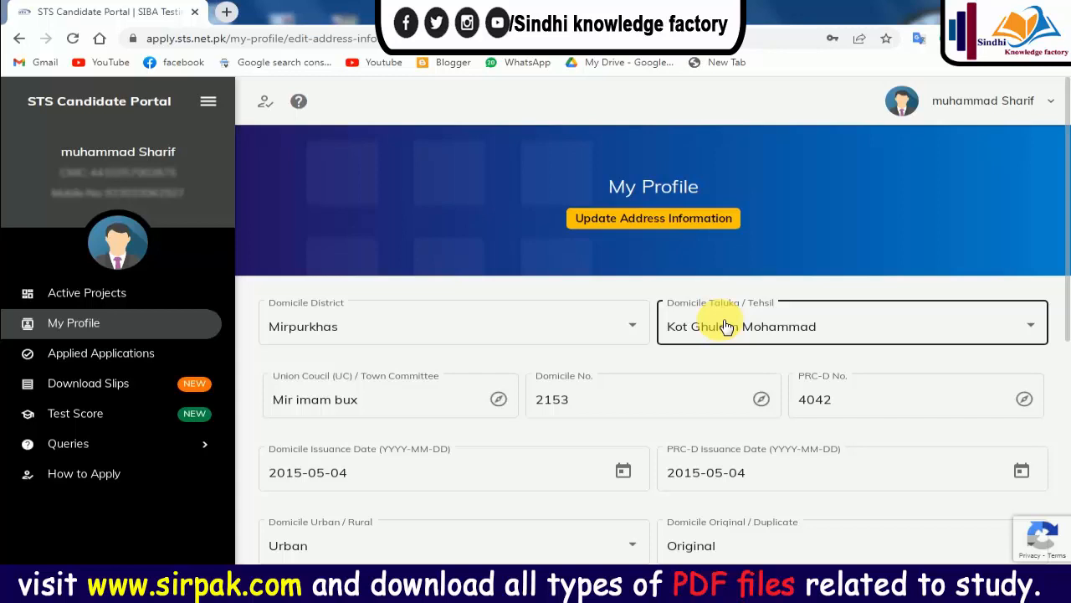
left_click(346, 401)
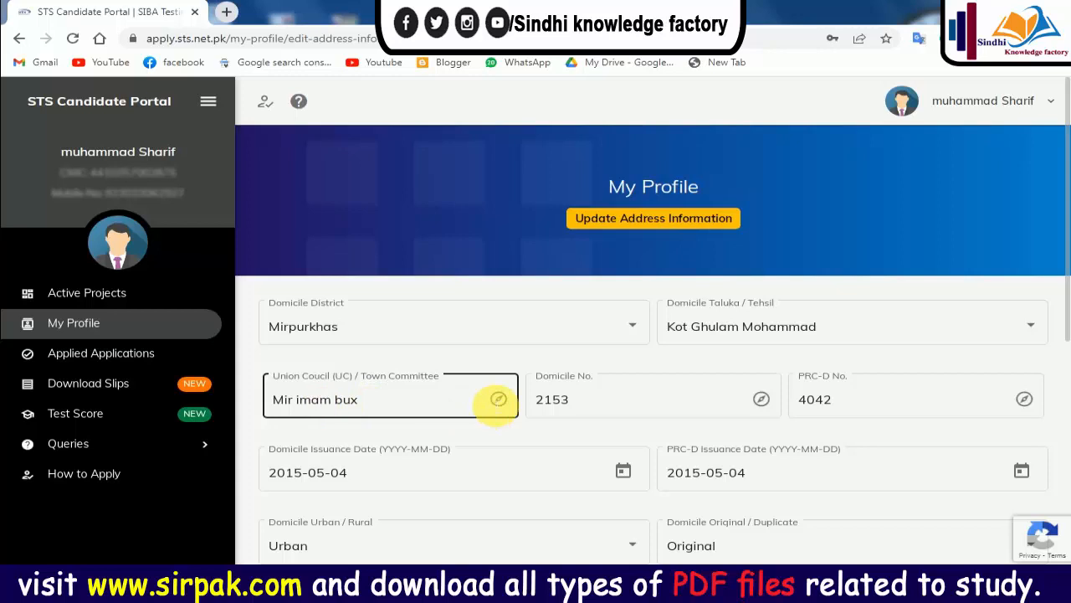
left_click(562, 386)
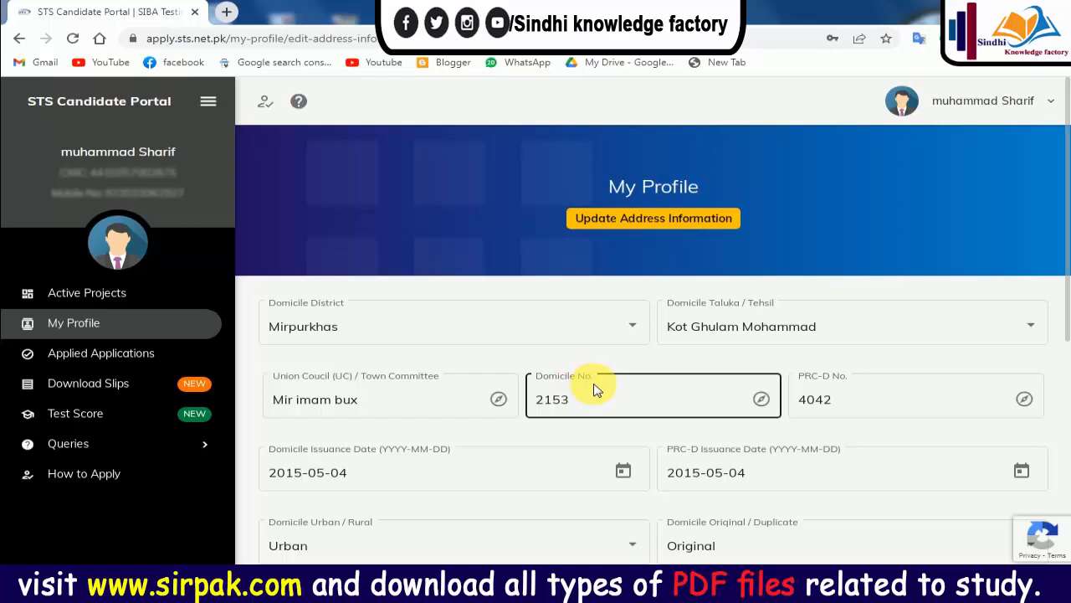
Check the PRC-D No., Domicile Issuance Date and PRC-D Issuance Date fields in the address form.
left_click(854, 387)
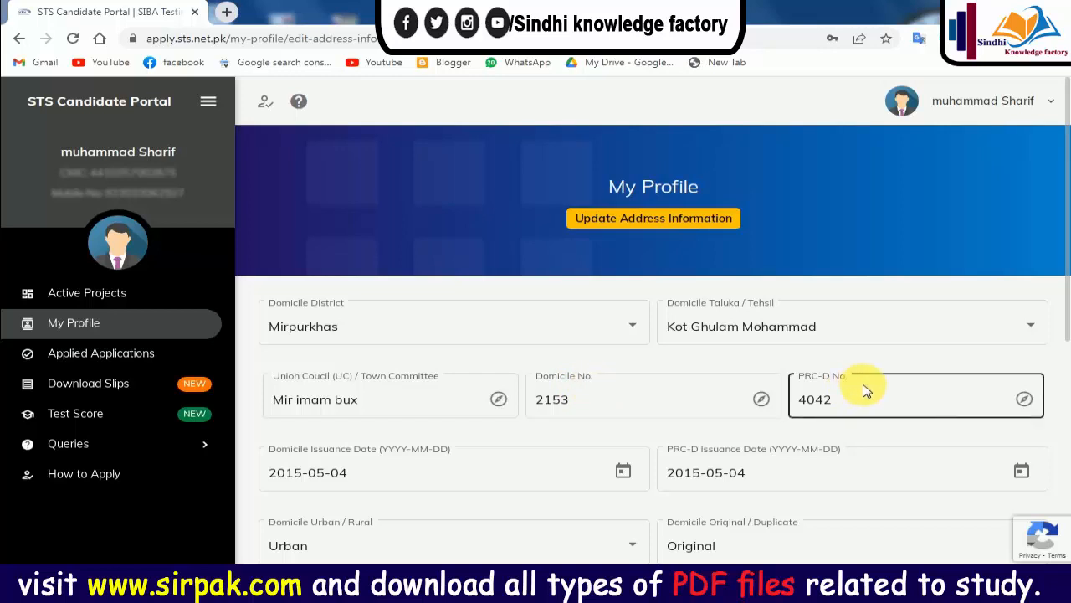
left_click(633, 407)
left_click(856, 382)
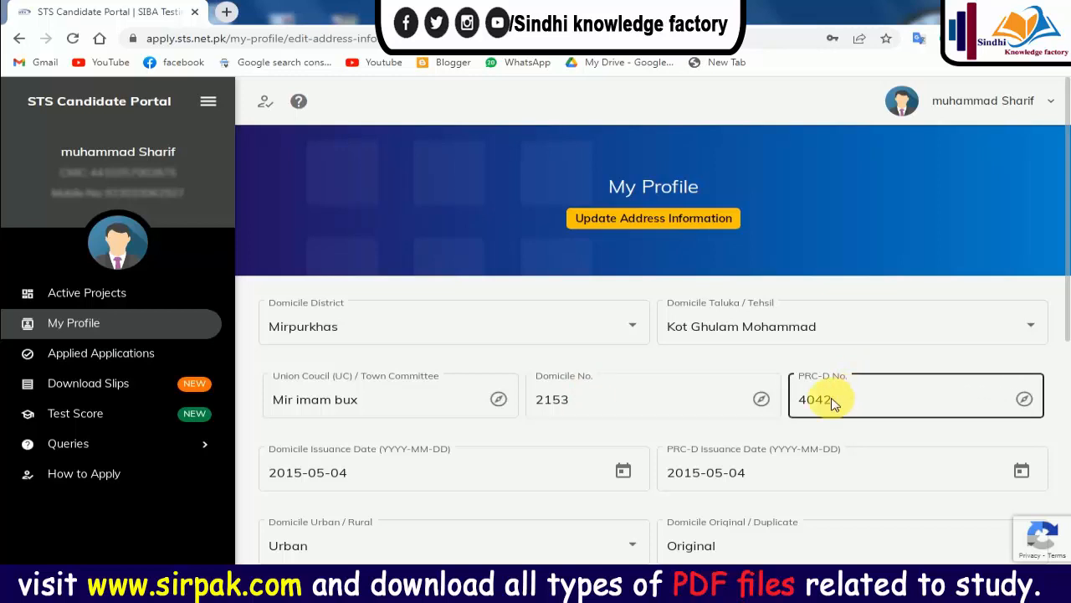
left_click(490, 452)
scroll(518, 486, "down", 1)
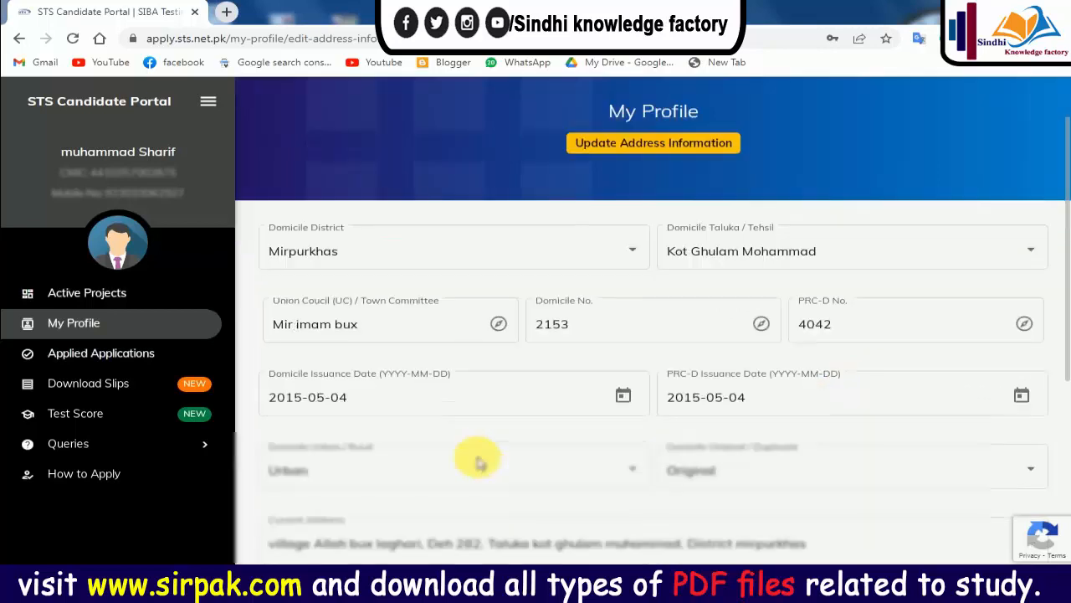
left_click(356, 399)
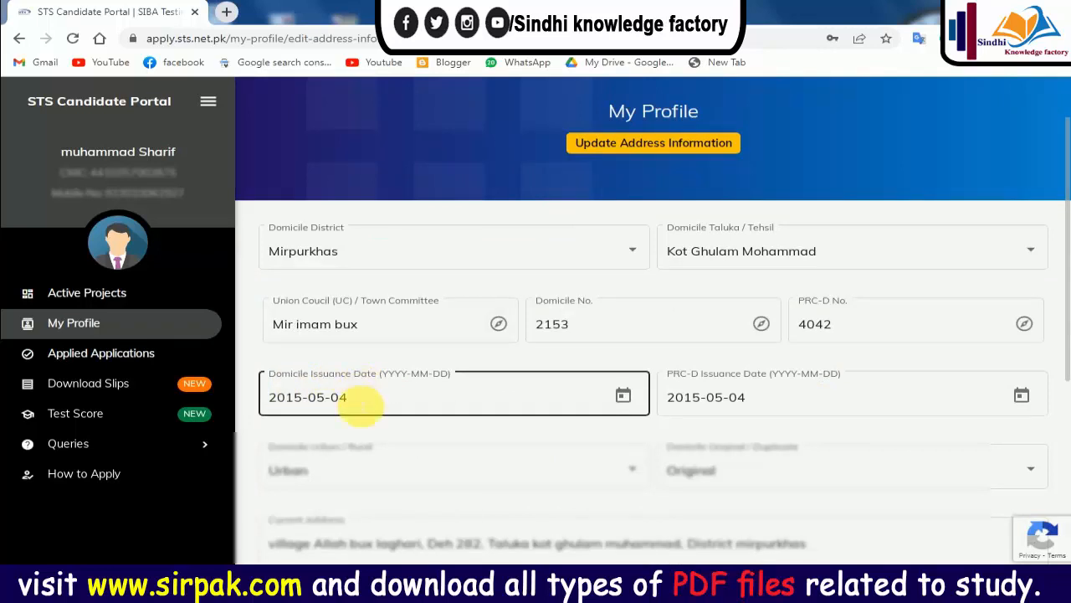
left_click(789, 405)
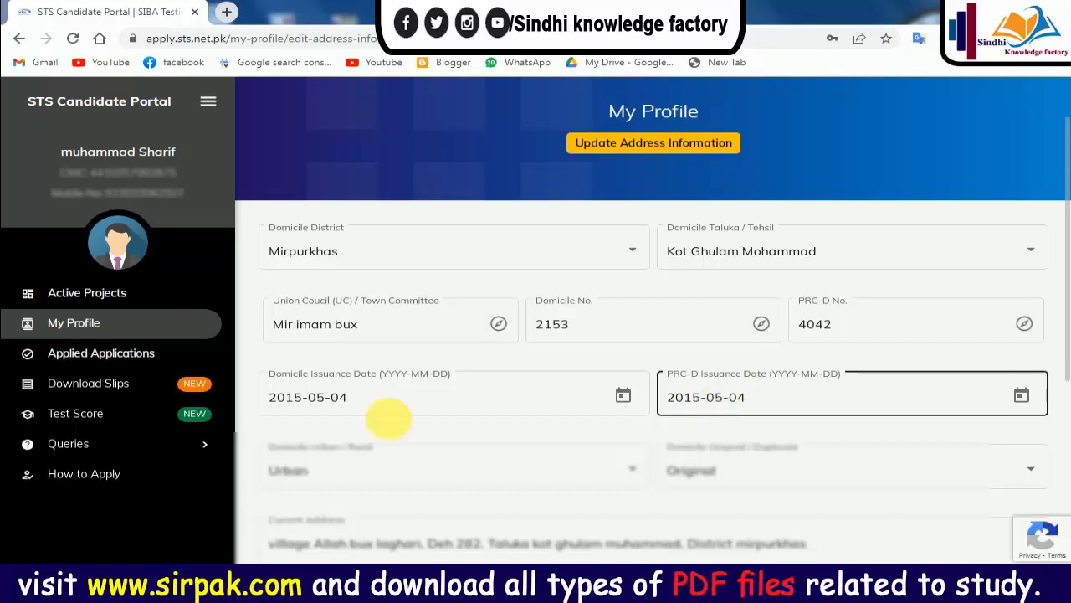
Inspect the choices offered for Domicile Urban / Rural and Domicile Original / Duplicate in the address form.
scroll(385, 430, "down", 1)
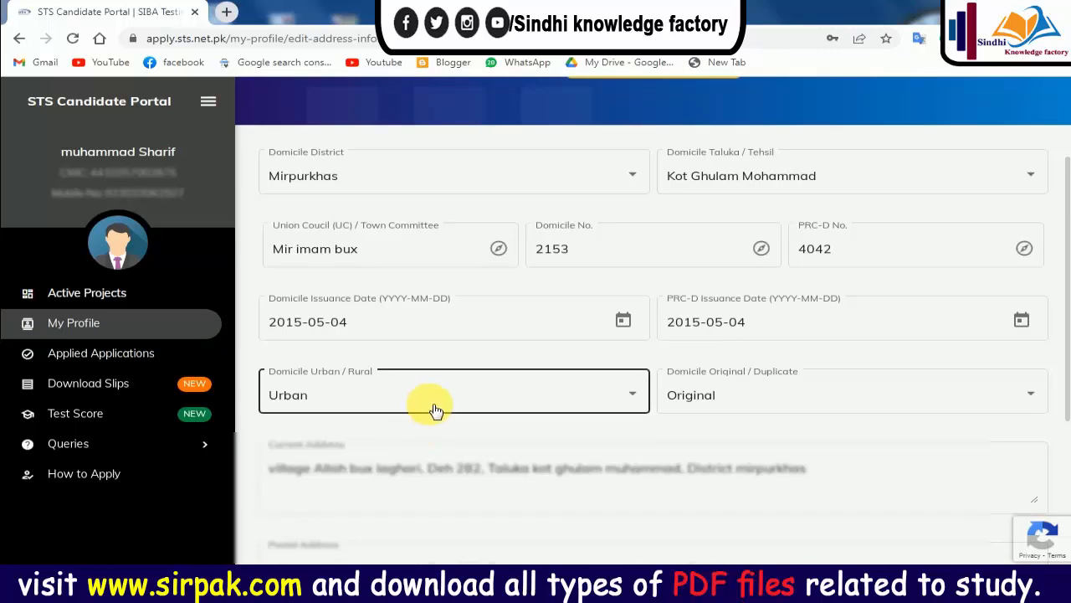
left_click(345, 395)
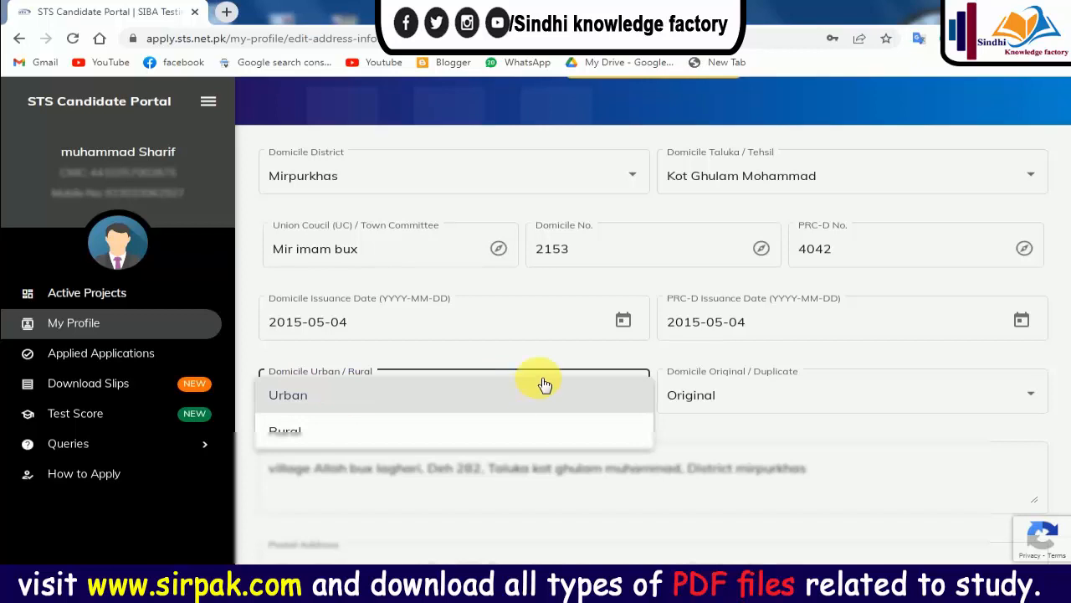
left_click(581, 360)
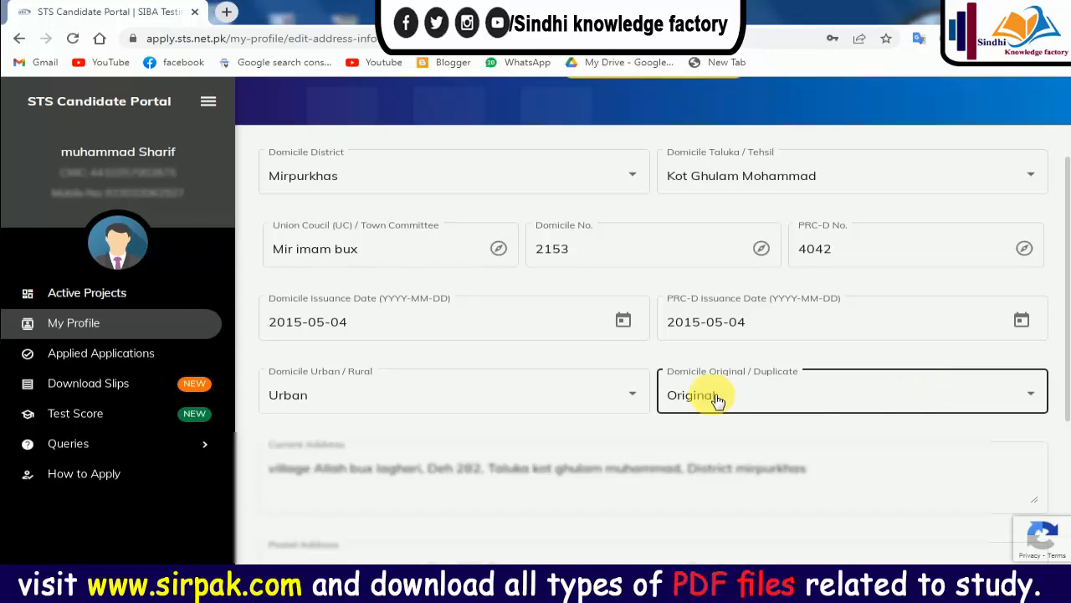
left_click(758, 394)
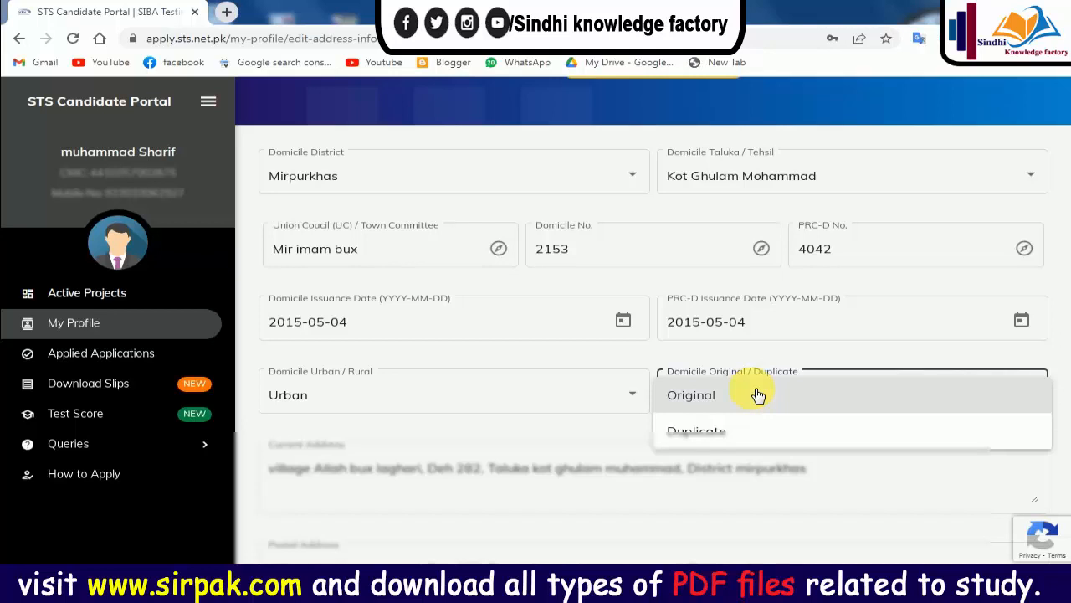
left_click(867, 355)
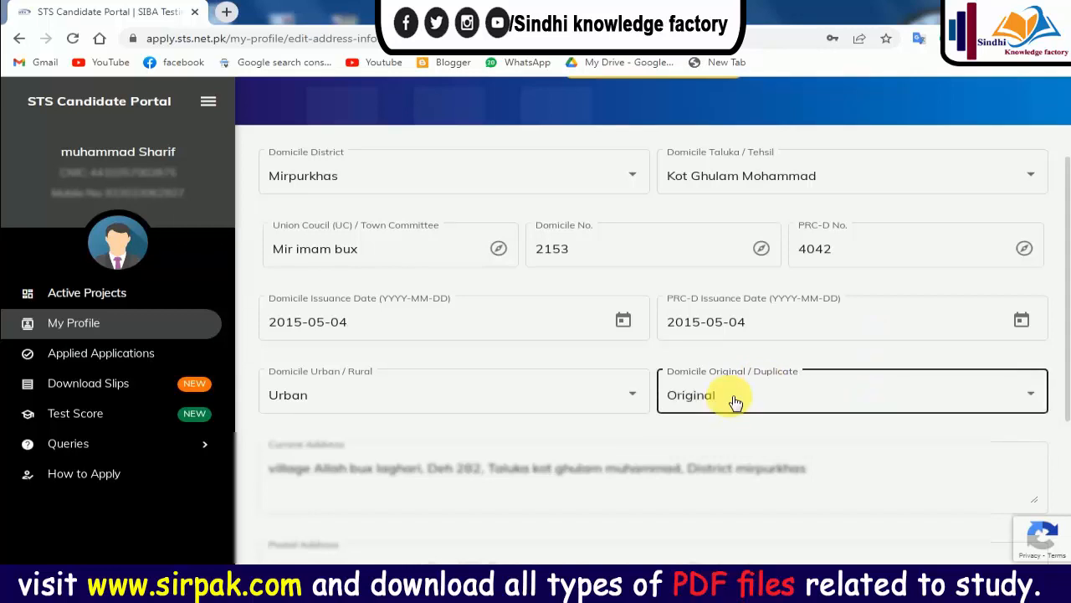
Check the Current, Postal and Permanent Address fields and save the address information.
scroll(469, 448, "down", 1)
left_click(299, 382)
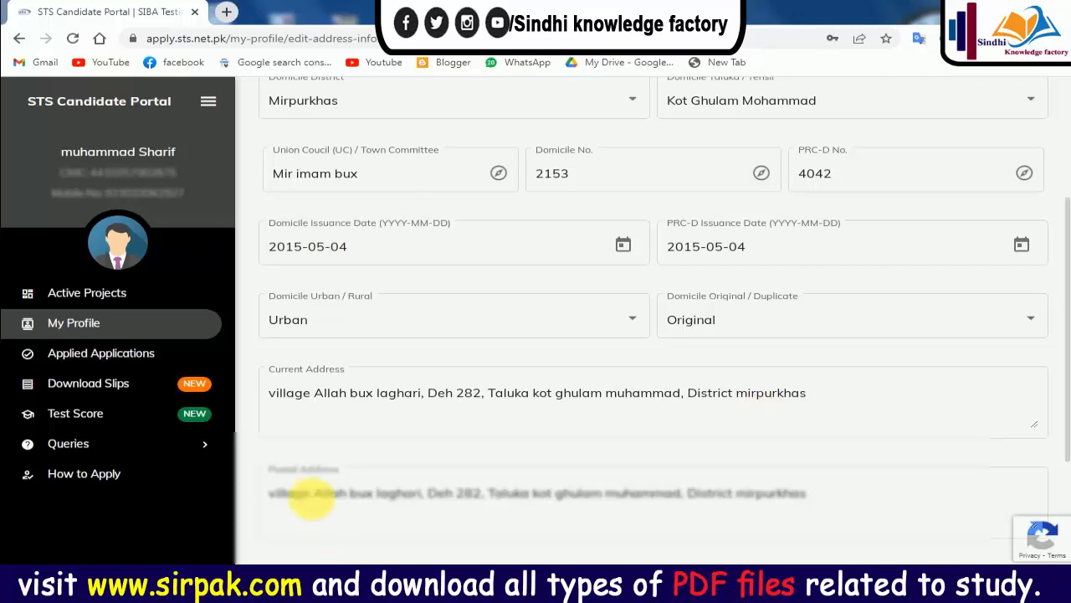
scroll(411, 493, "down", 1)
left_click(329, 408)
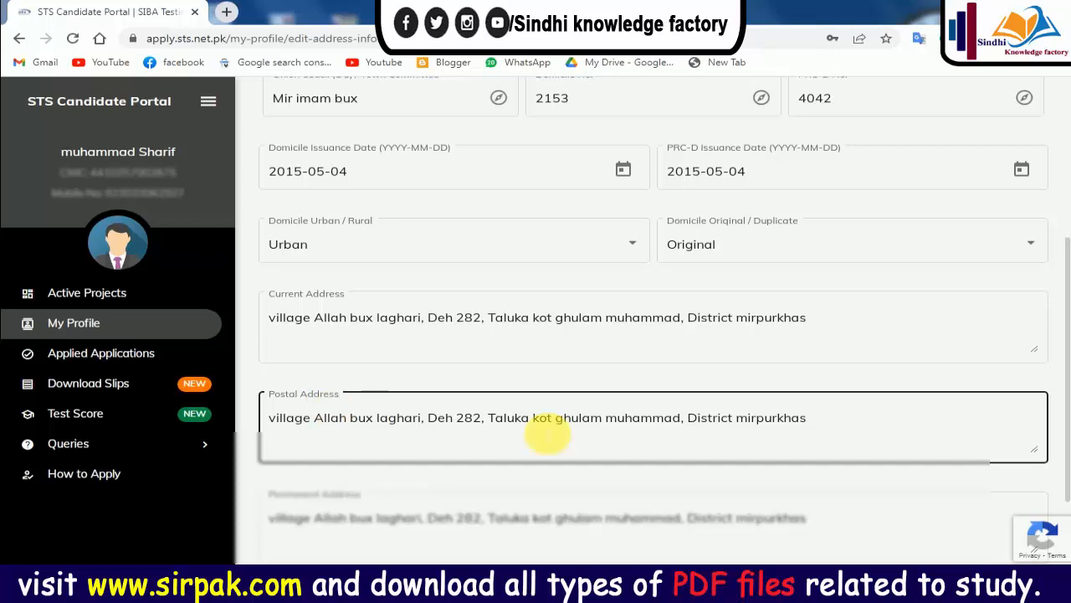
scroll(548, 456, "down", 1)
left_click(311, 438)
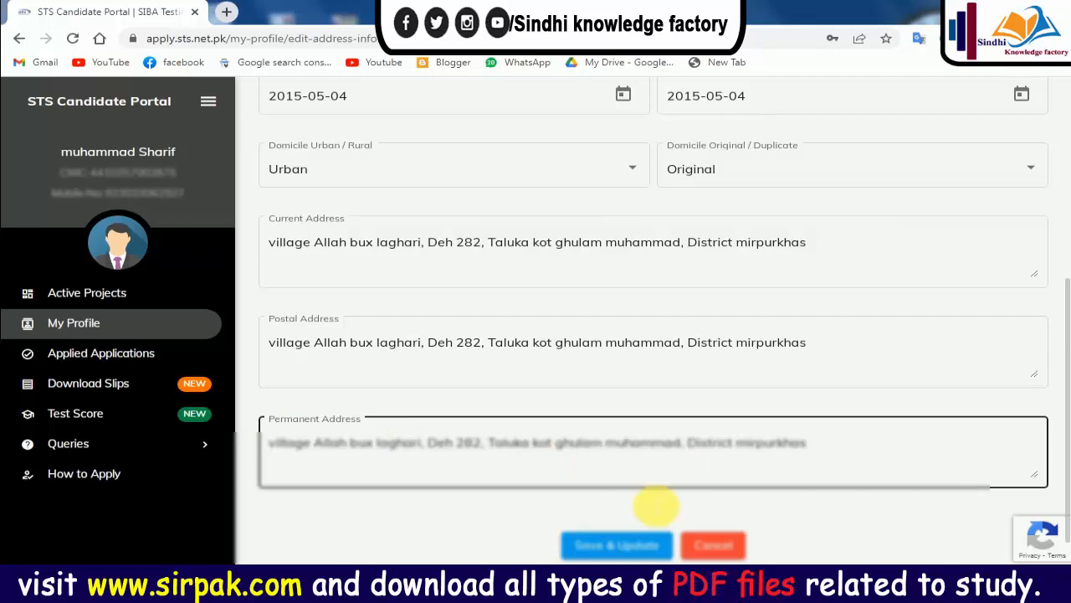
left_click(619, 546)
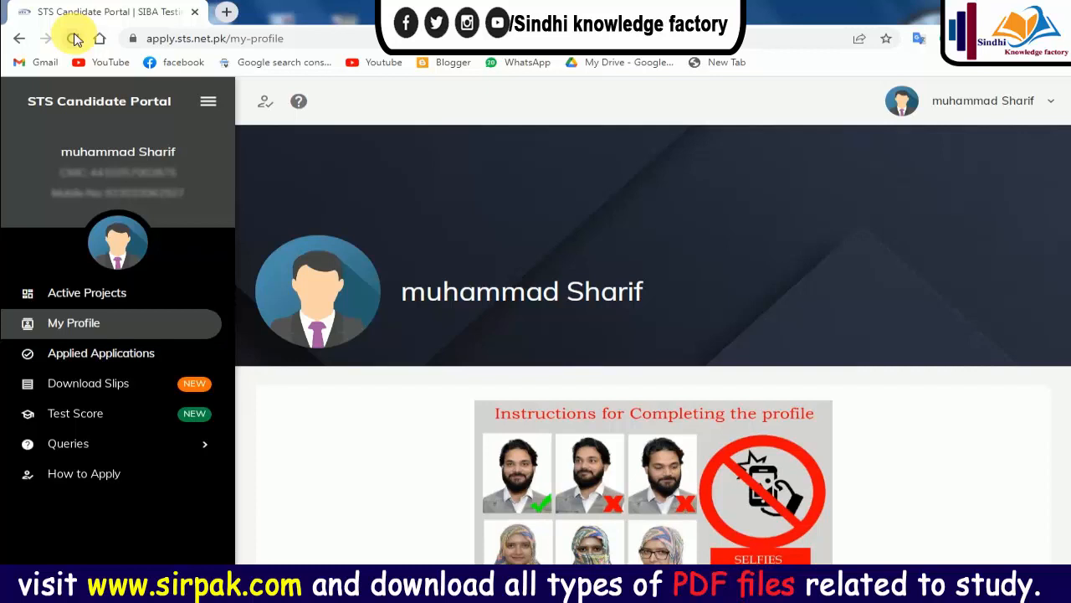
Review the saved Educational Information on the profile page and open that section for editing.
scroll(857, 418, "down", 1)
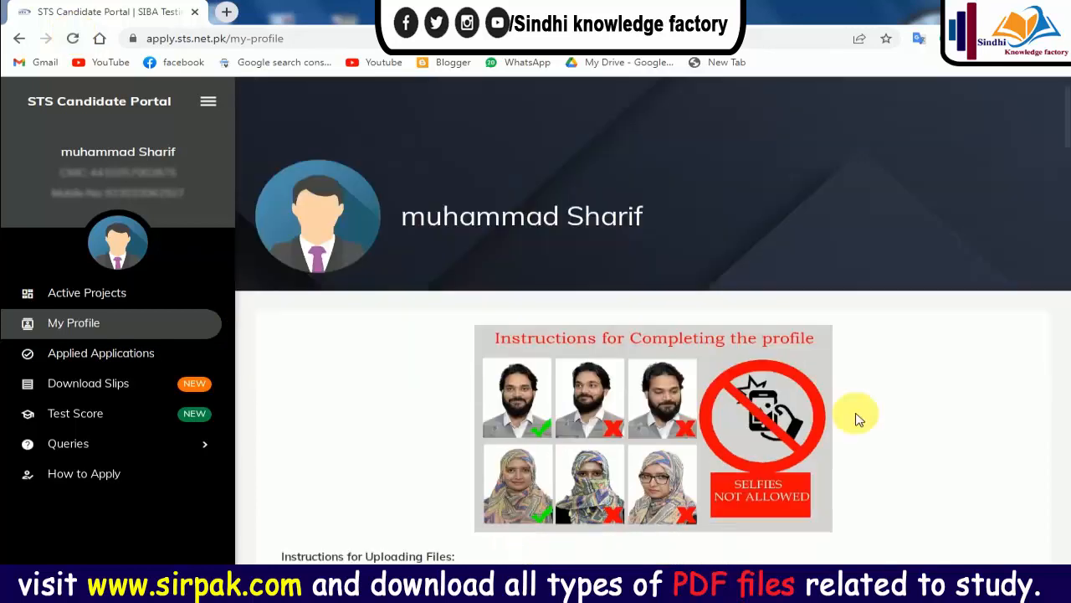
scroll(858, 419, "down", 15)
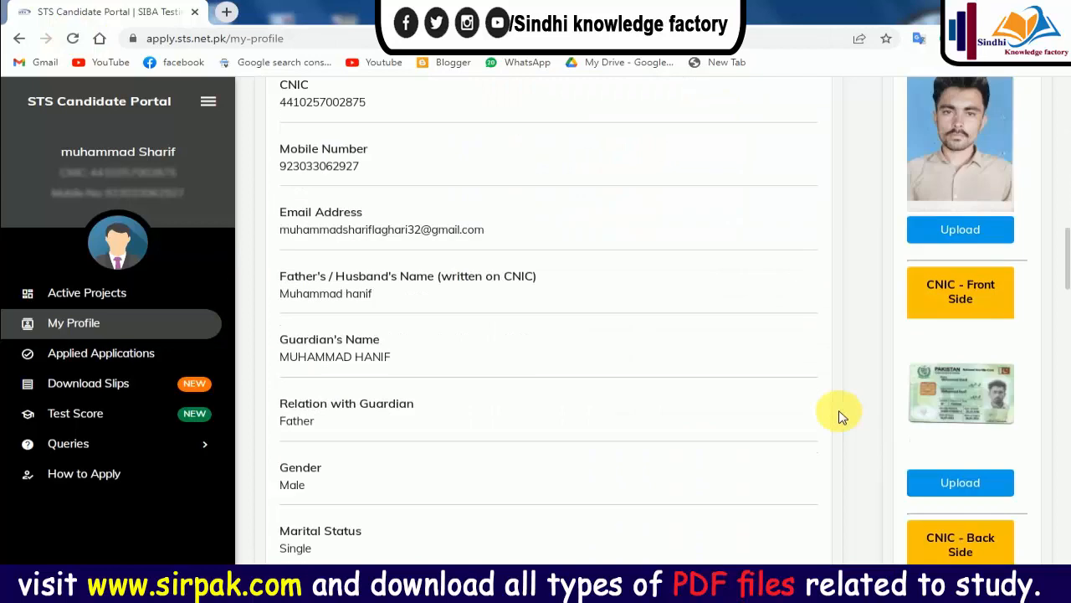
scroll(542, 428, "down", 5)
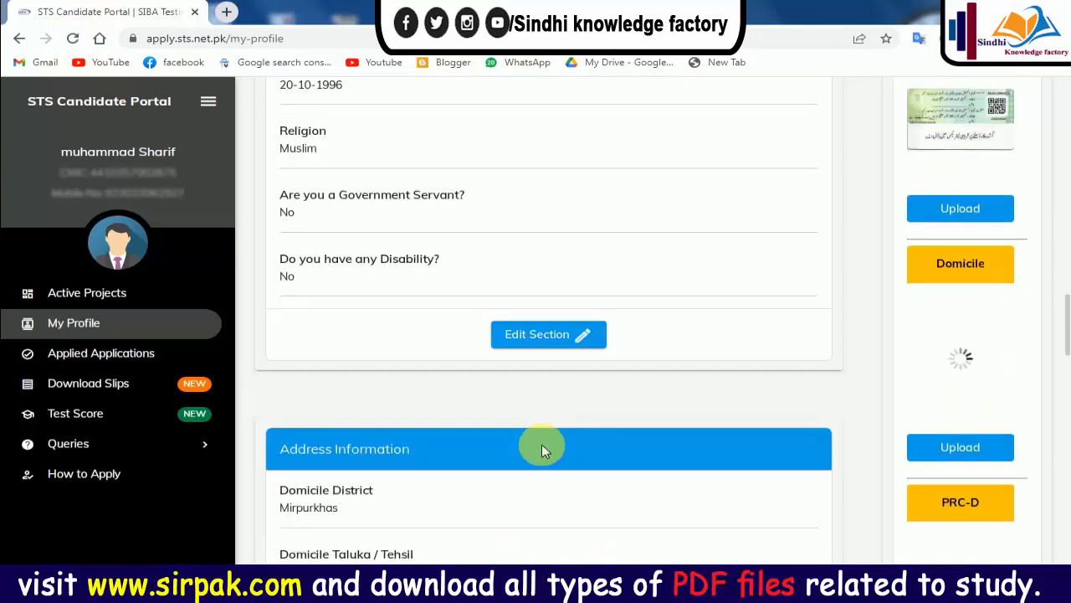
scroll(519, 451, "down", 3)
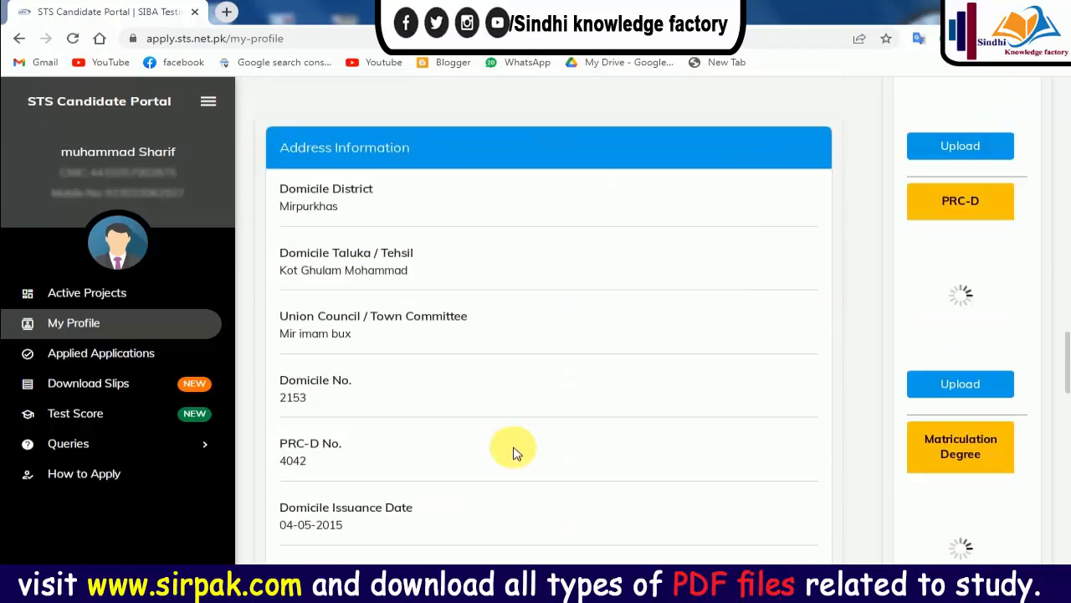
scroll(518, 452, "down", 2)
scroll(519, 452, "down", 6)
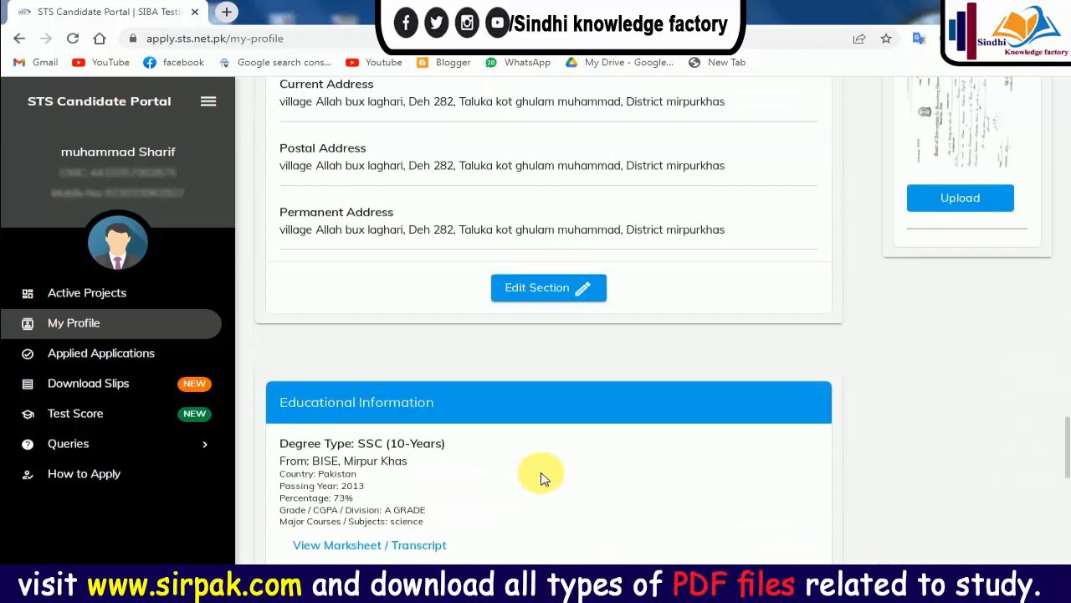
scroll(519, 434, "down", 1)
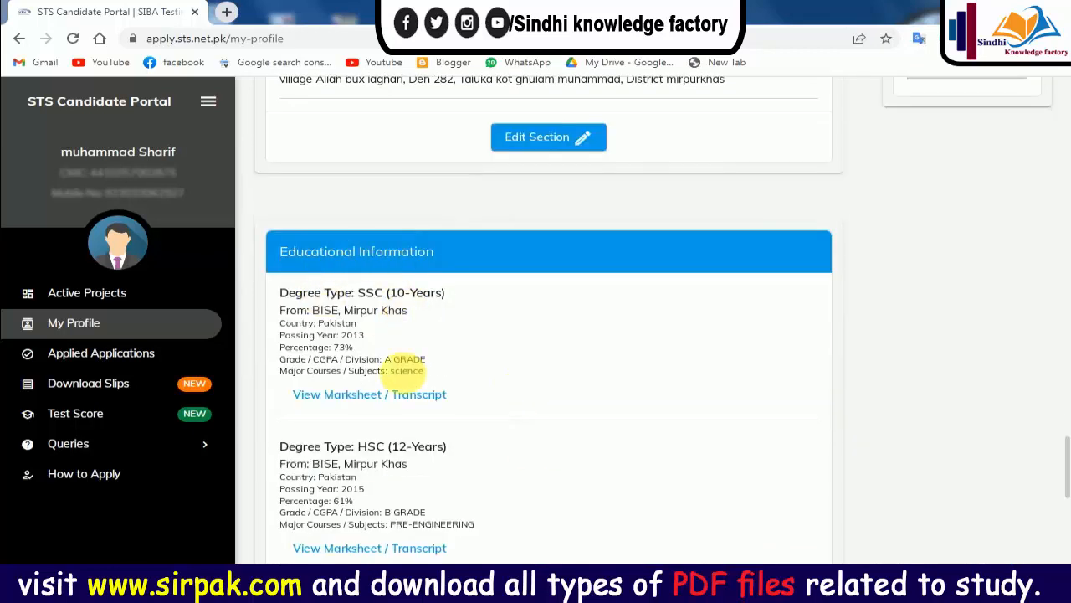
scroll(401, 376, "down", 2)
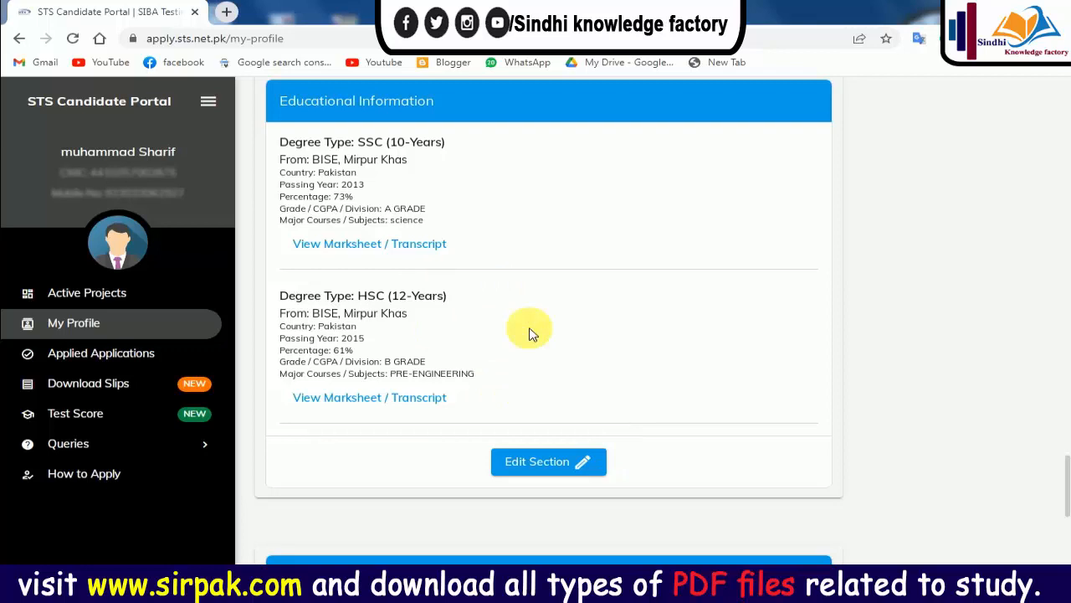
left_click(584, 461)
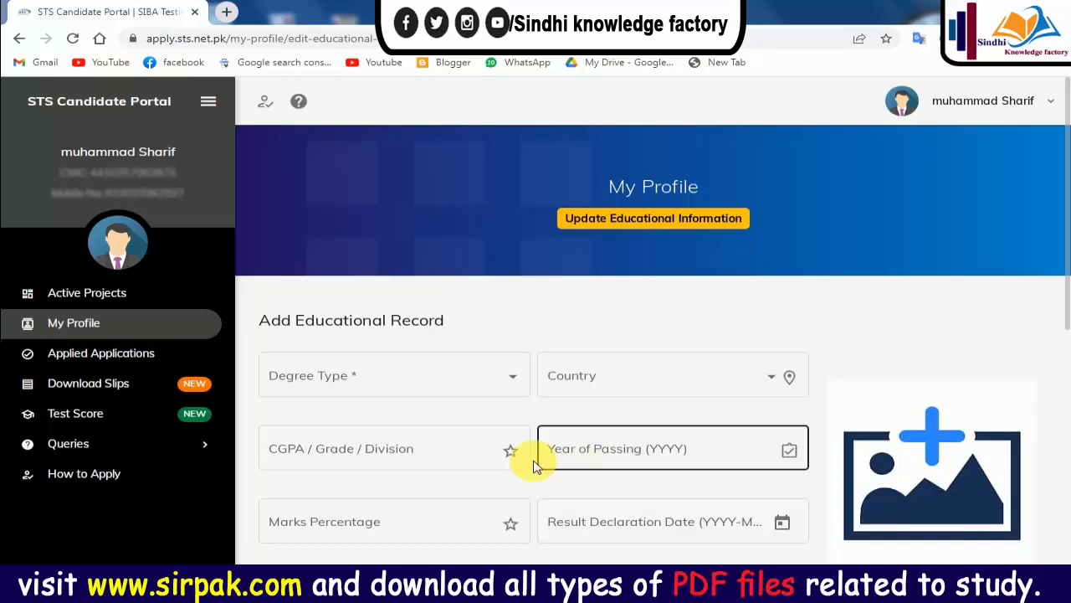
Inspect the Degree Type choices and the year and marks fields of the Add Educational Record form.
left_click(498, 384)
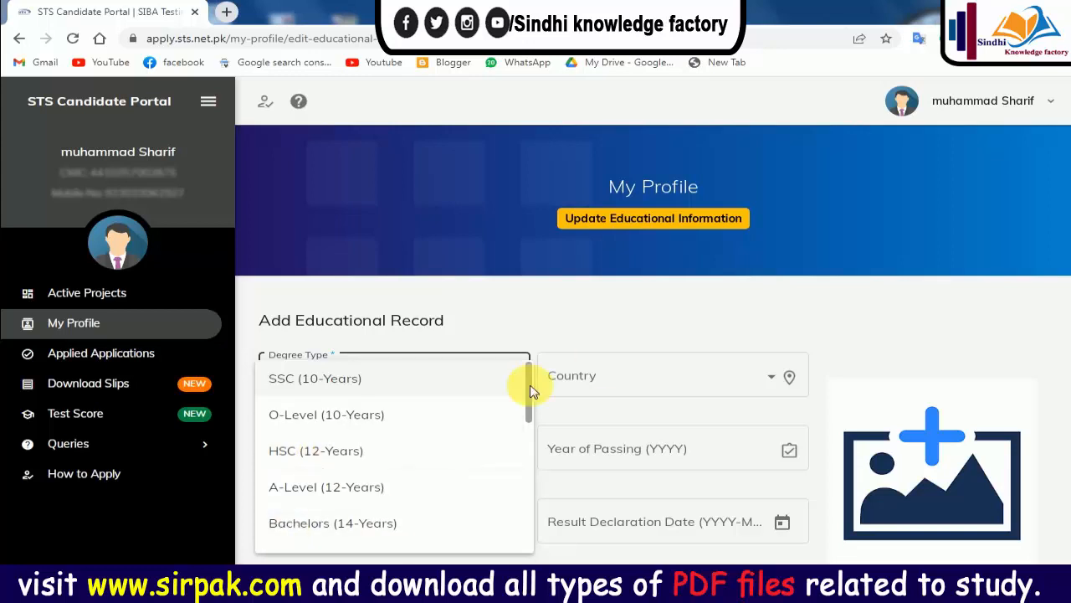
left_click_drag(526, 383, 536, 355)
left_click(749, 337)
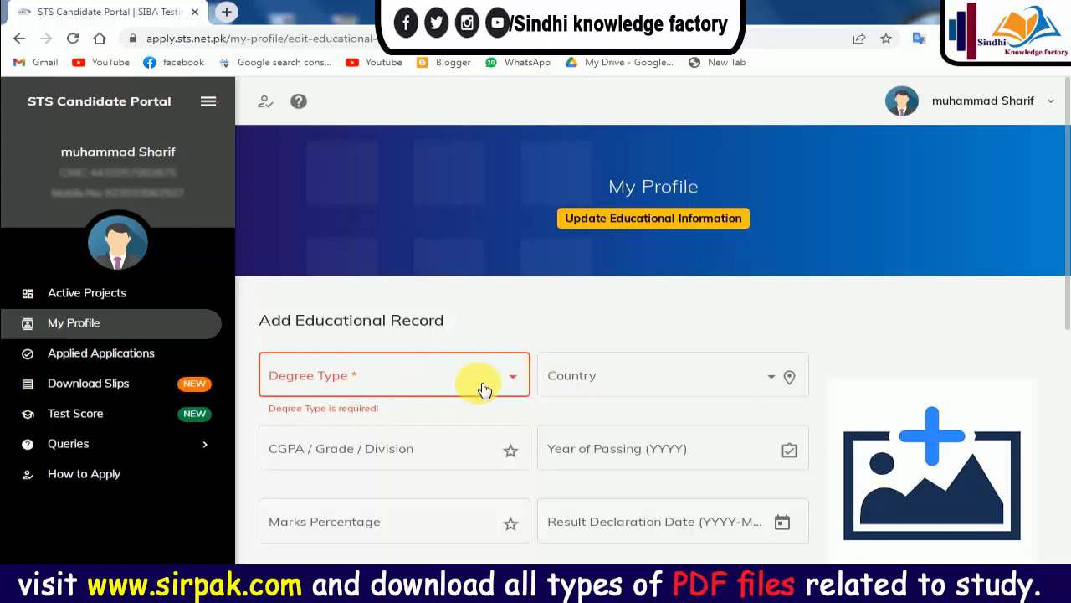
scroll(589, 376, "down", 1)
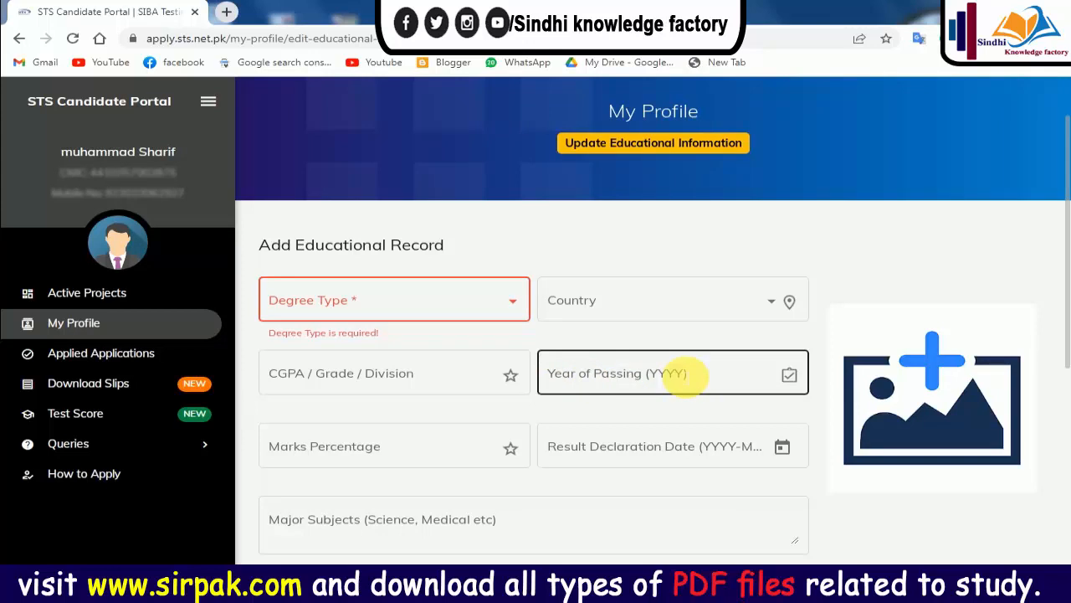
scroll(387, 436, "down", 1)
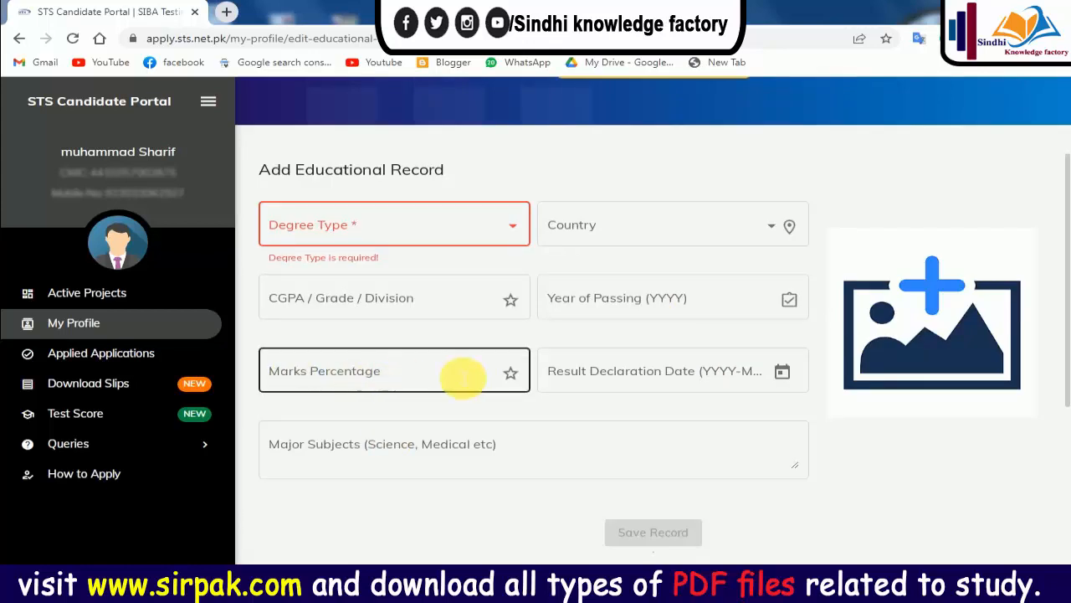
left_click(463, 378)
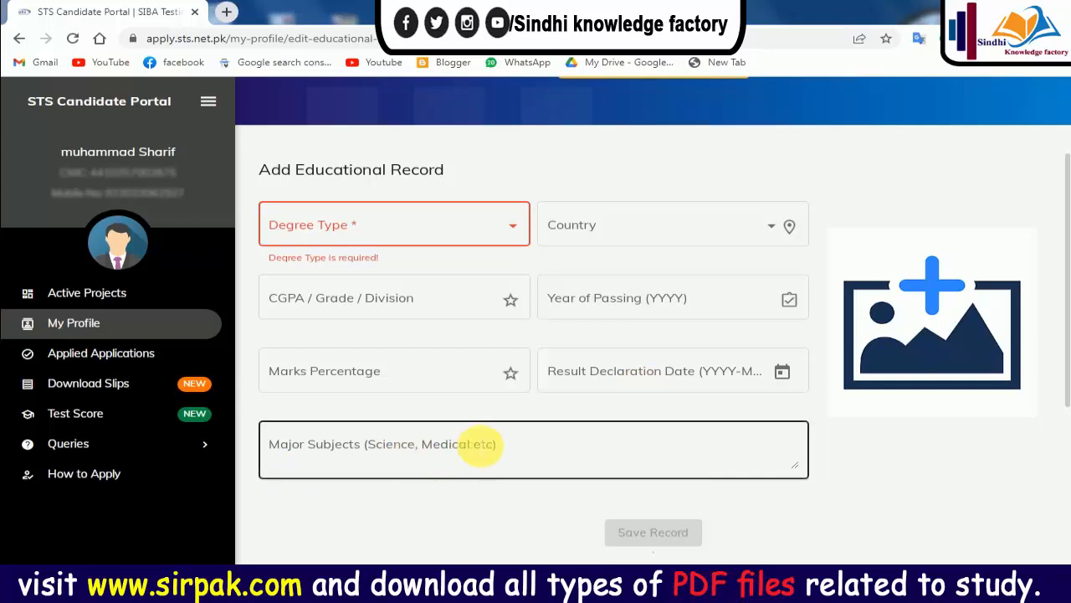
Look over the Major Subjects field, the Save Record option and the saved SSC and HSC records.
scroll(649, 468, "down", 2)
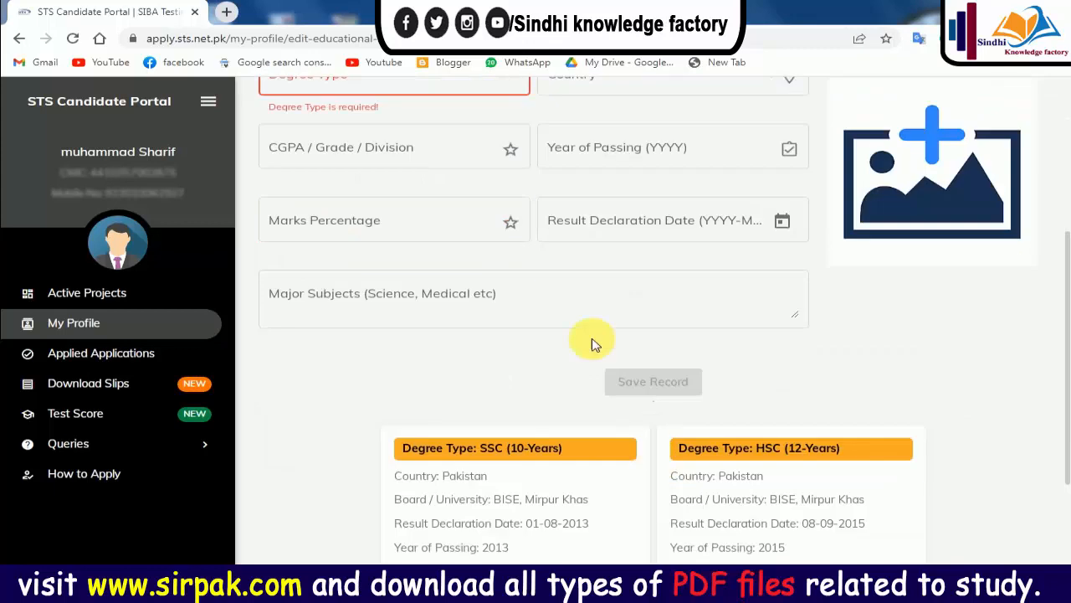
scroll(653, 377, "down", 2)
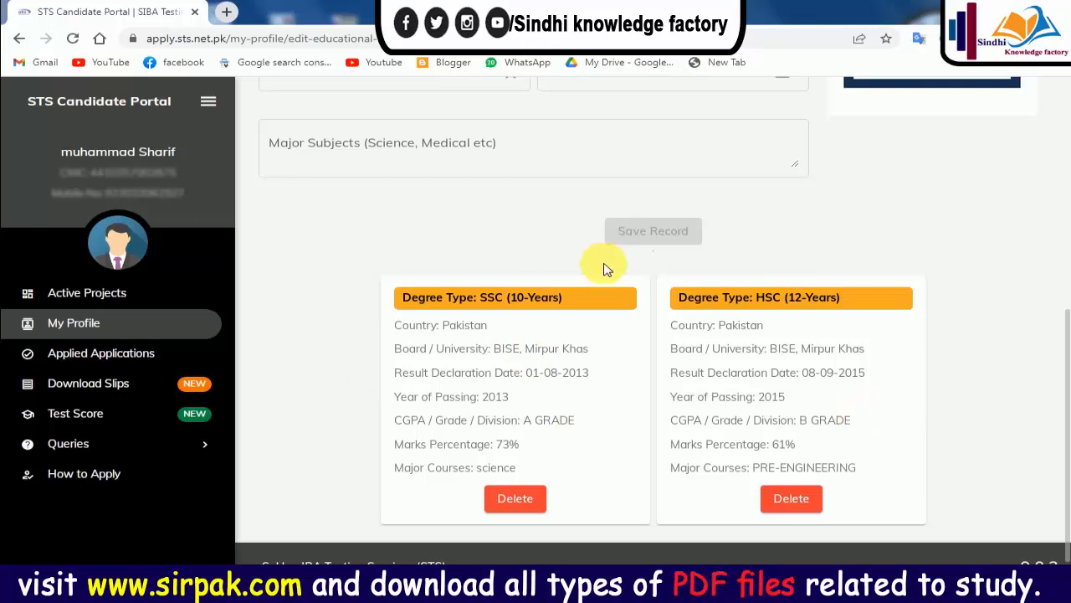
scroll(559, 201, "up", 1)
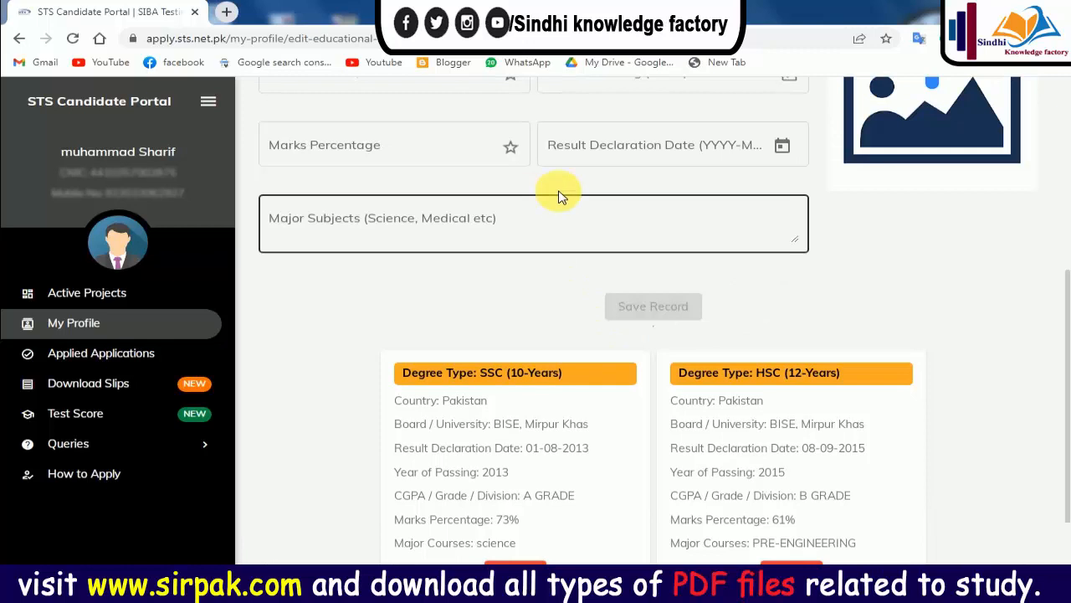
left_click(644, 306)
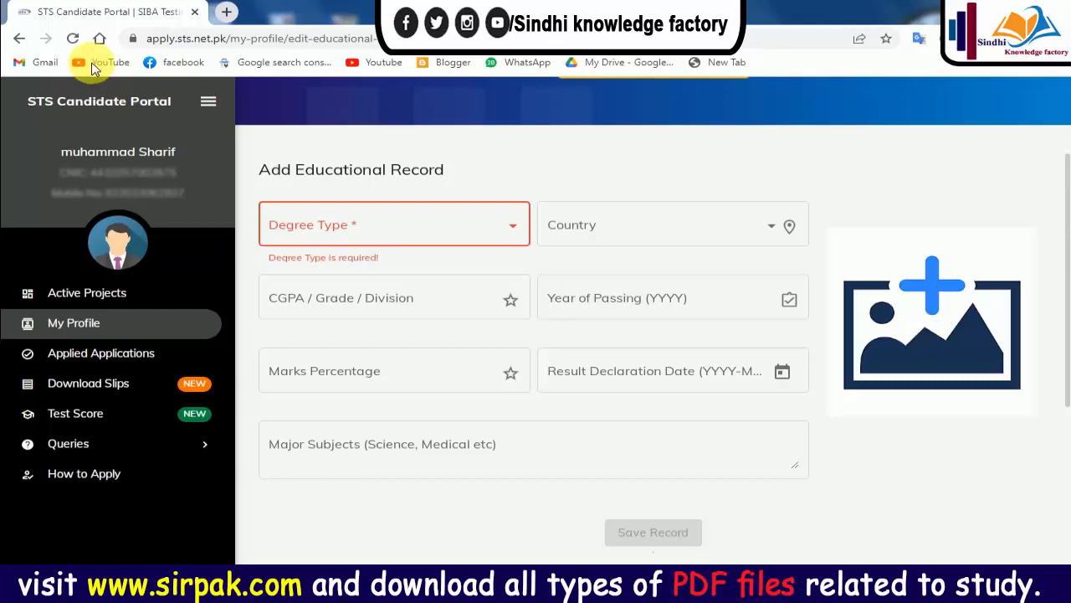
Return to the profile page and examine the Passport Size Image entry in the Upload Files section.
left_click(21, 39)
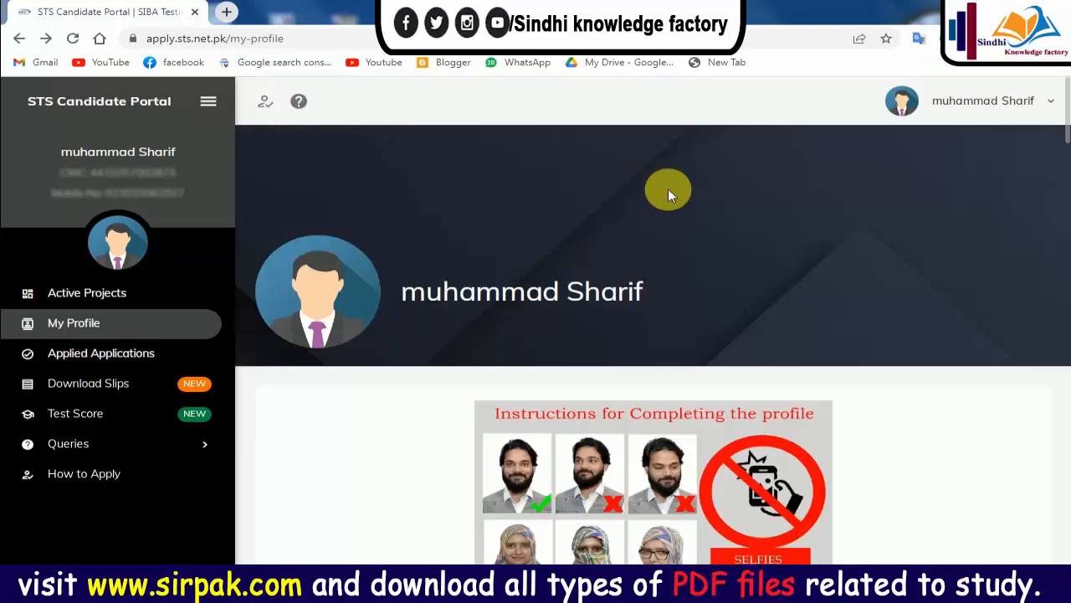
scroll(801, 225, "down", 10)
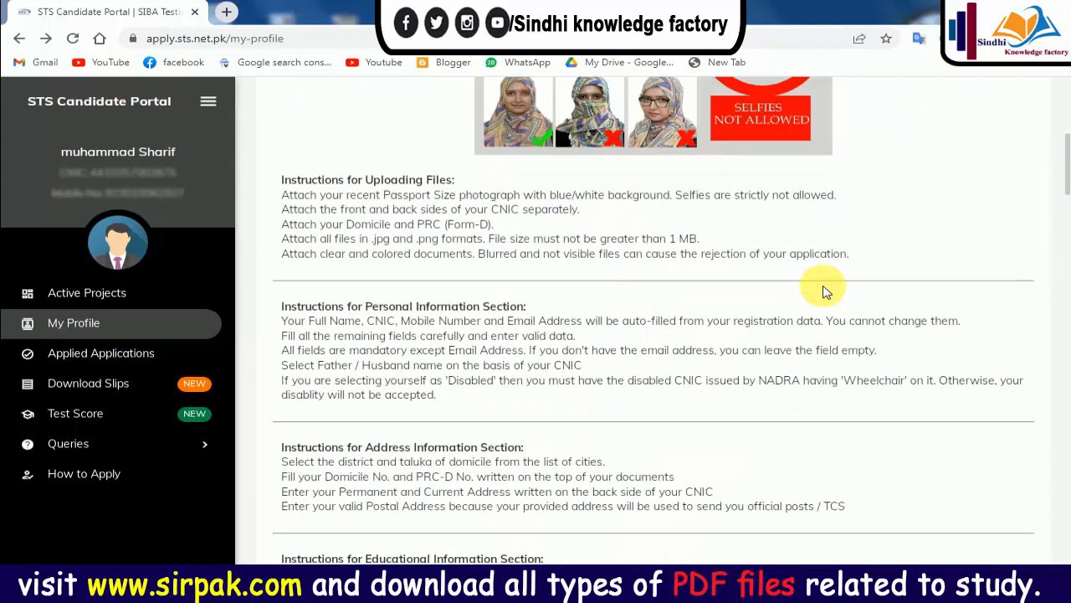
scroll(824, 289, "down", 3)
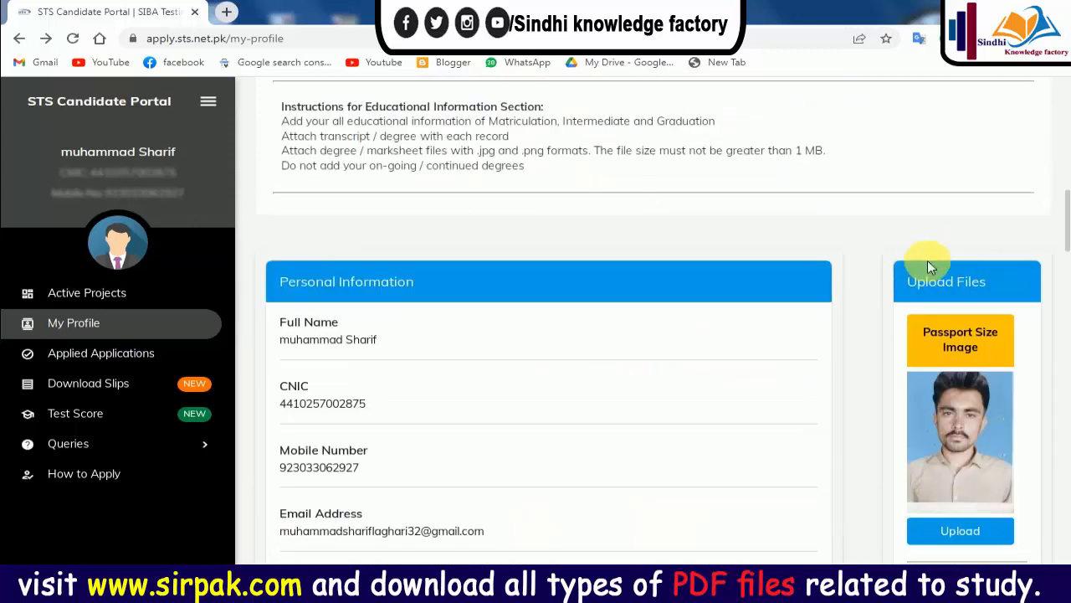
scroll(959, 250, "down", 1)
scroll(963, 283, "down", 1)
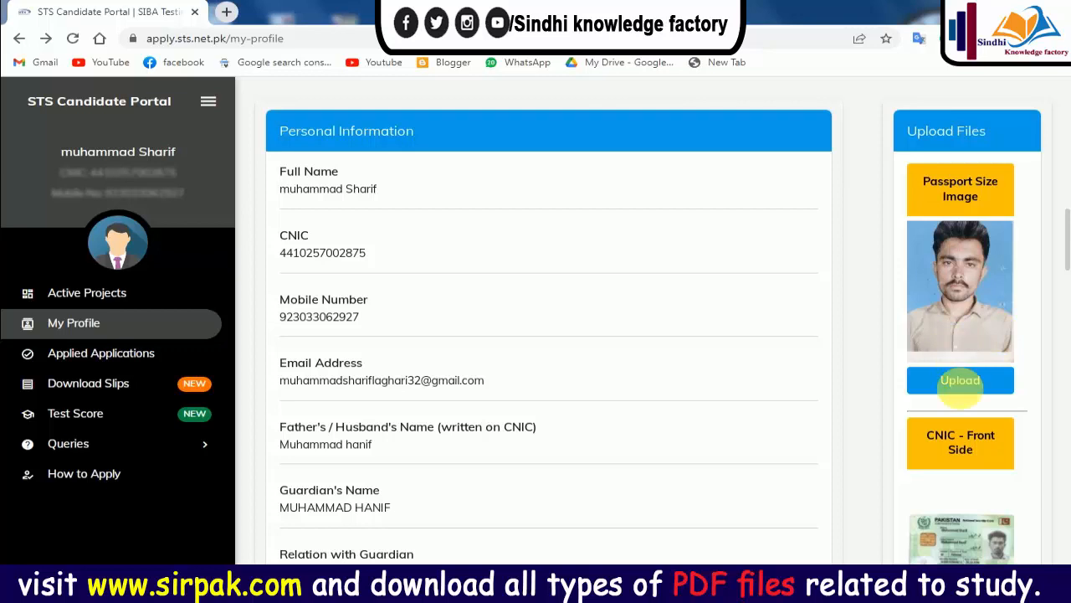
Examine the CNIC front side, CNIC back side and Domicile entries in the Upload Files section.
scroll(960, 372, "down", 2)
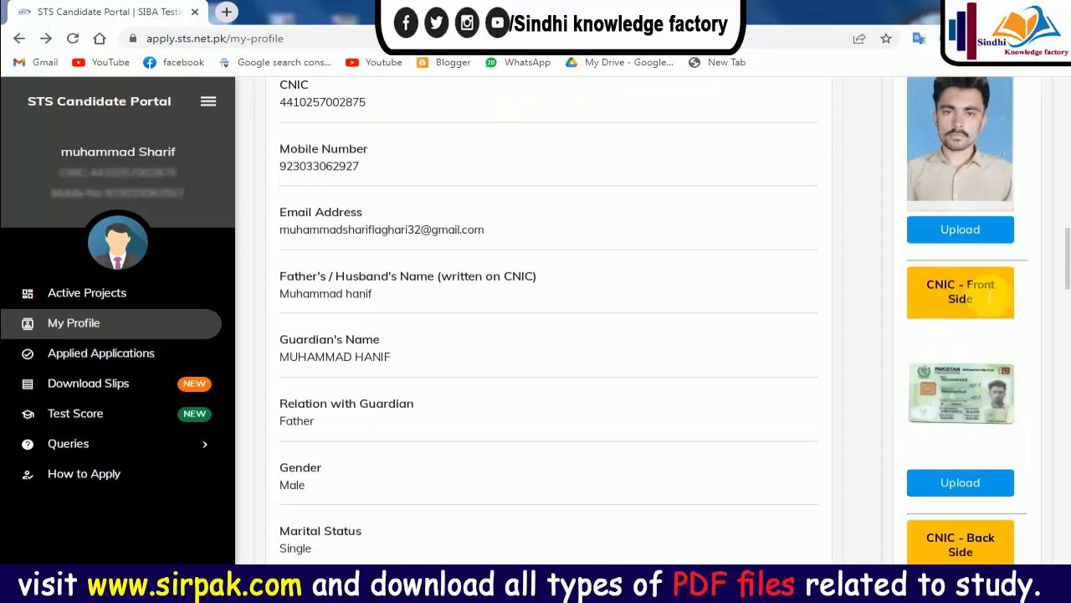
scroll(960, 373, "down", 2)
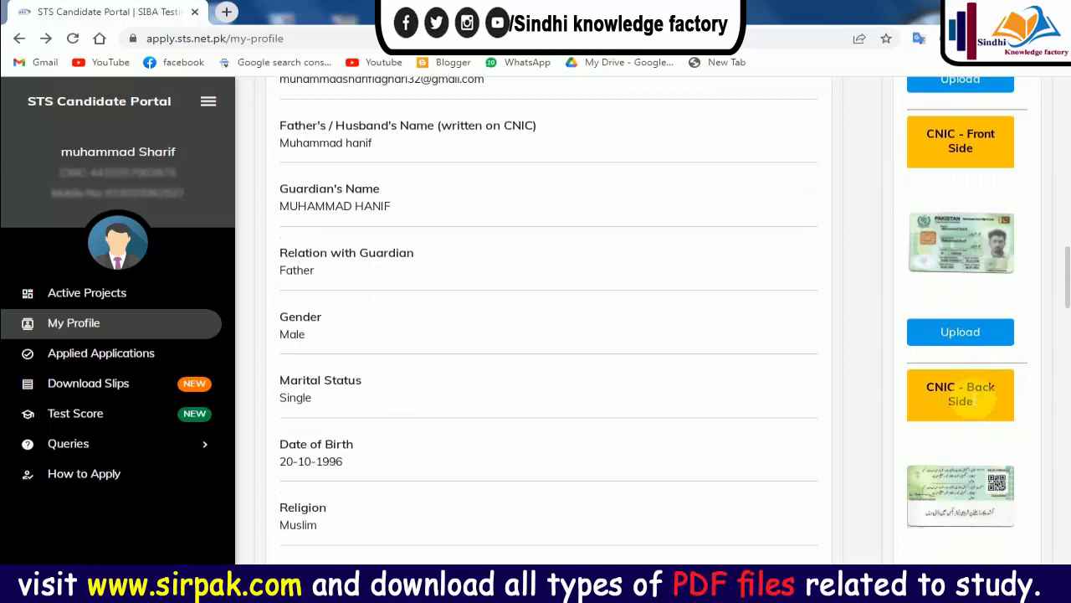
scroll(979, 310, "down", 1)
scroll(980, 310, "down", 1)
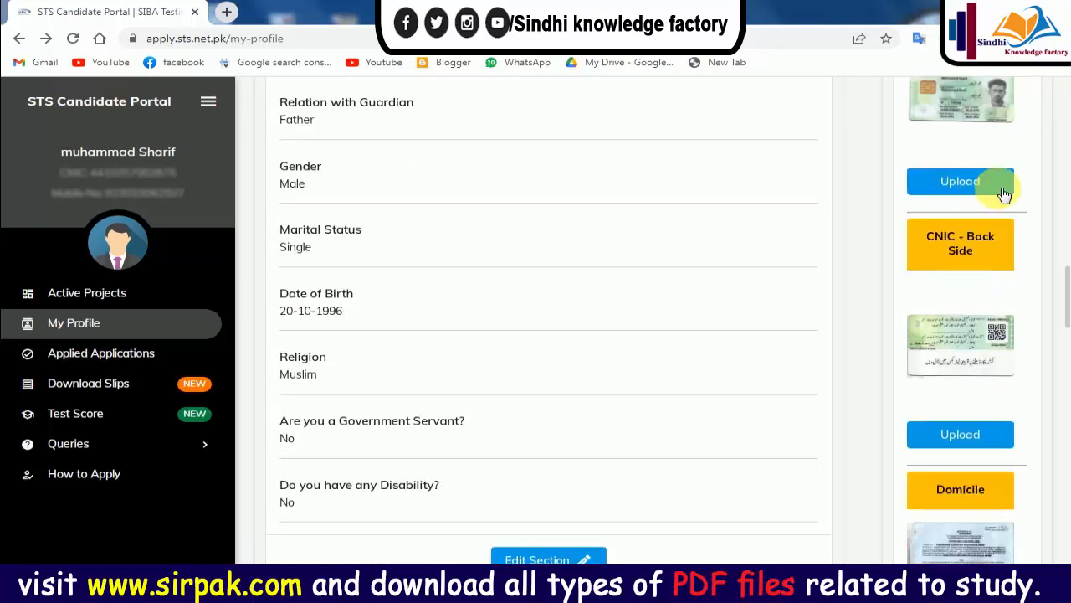
scroll(964, 368, "down", 2)
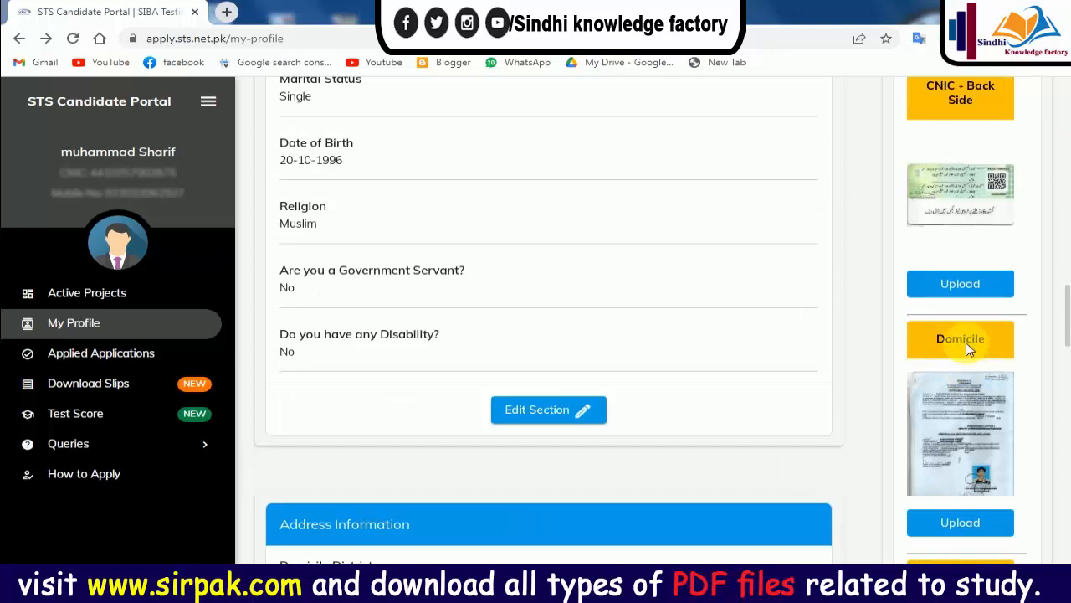
scroll(964, 347, "down", 1)
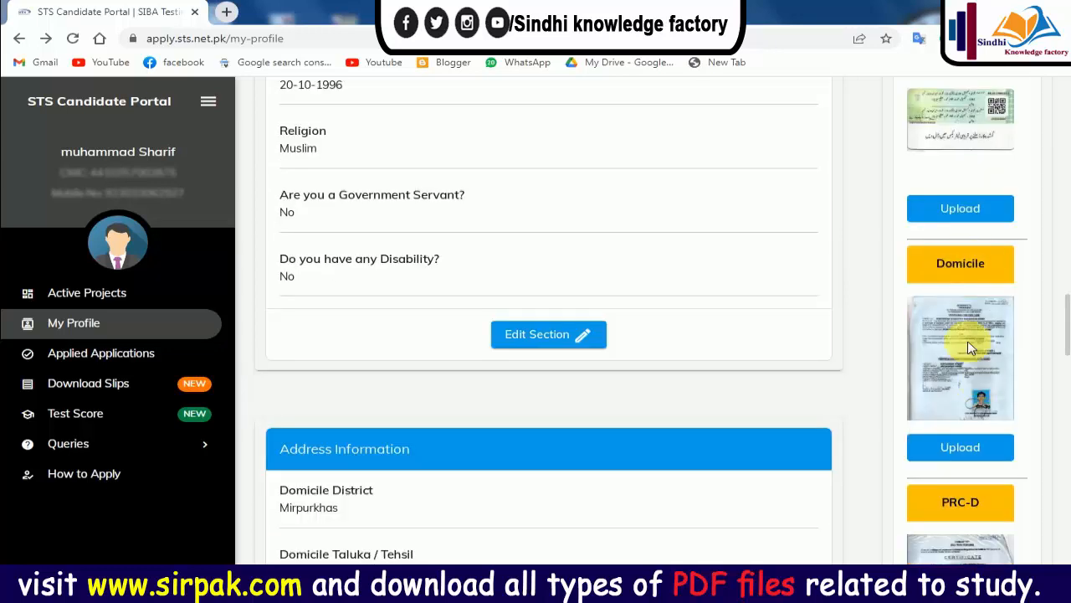
Examine the PRC-D, Matriculation Degree and Last Degree entries in the Upload Files section.
scroll(968, 361, "down", 2)
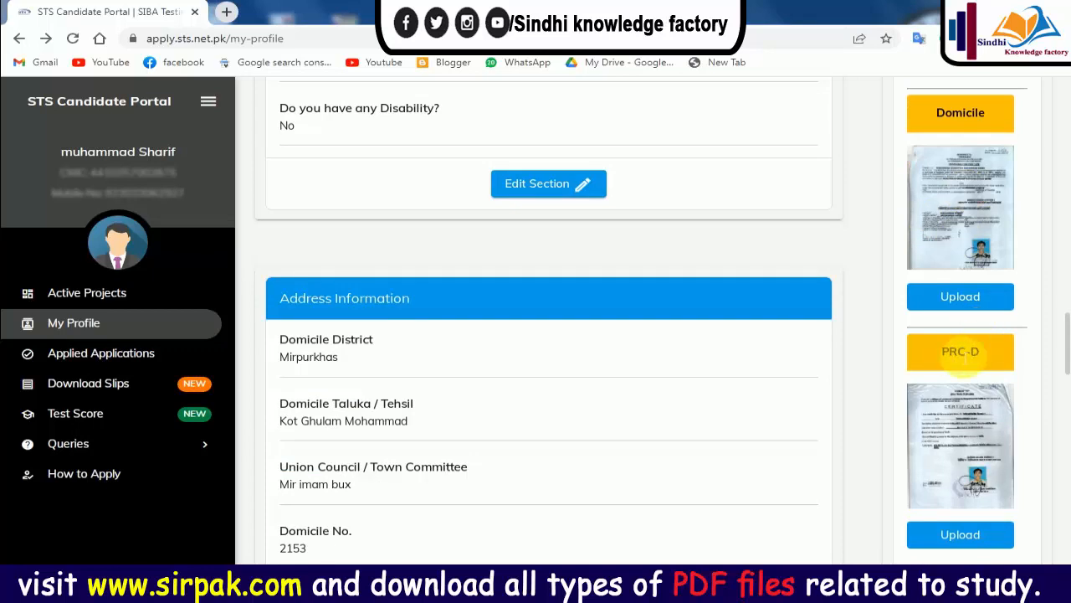
scroll(969, 368, "down", 2)
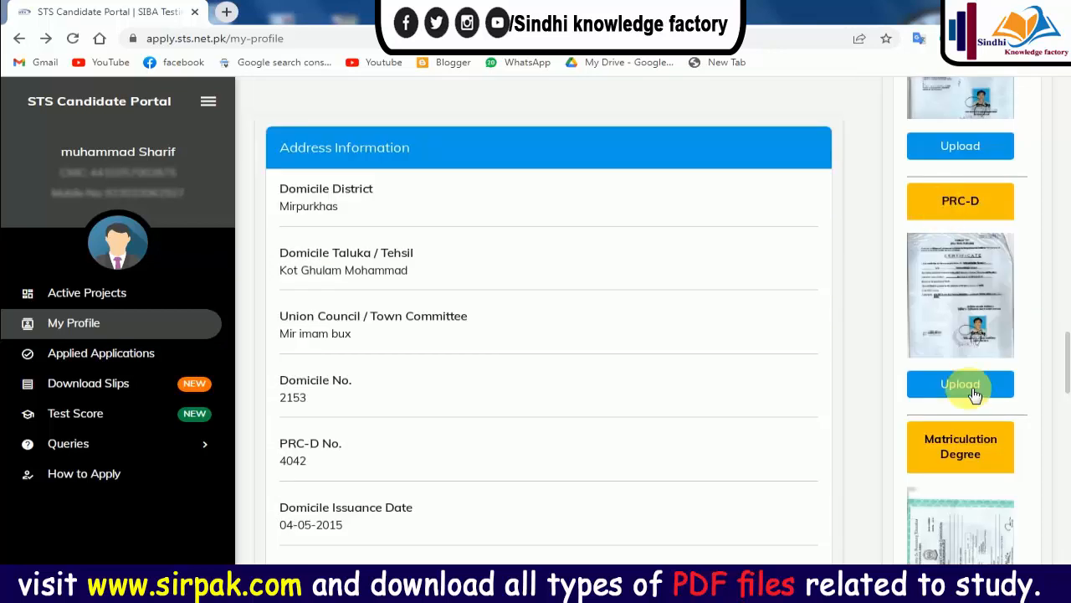
scroll(975, 393, "down", 2)
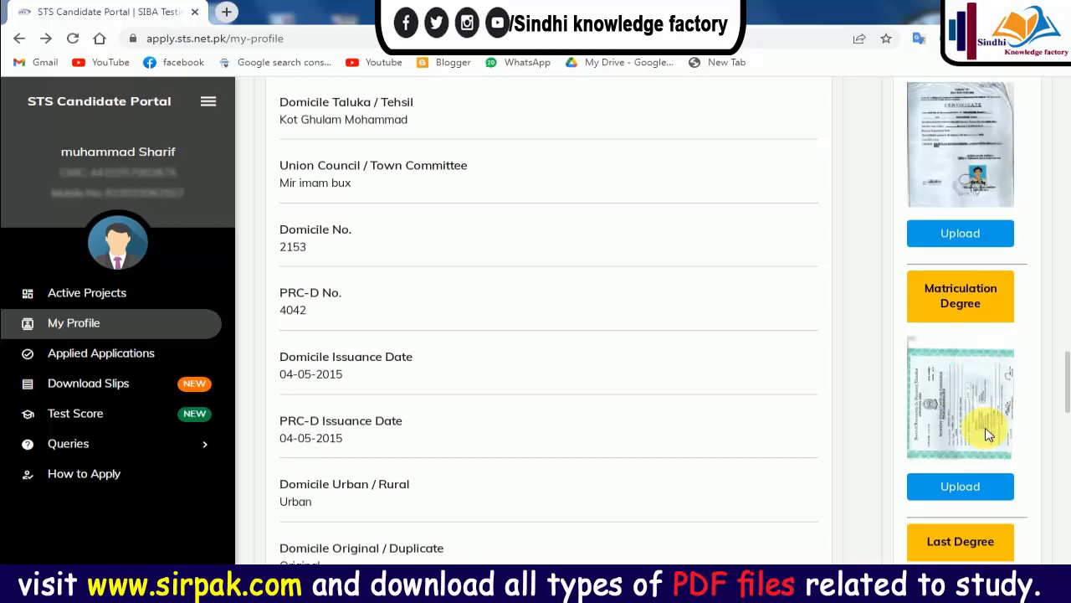
scroll(980, 419, "down", 1)
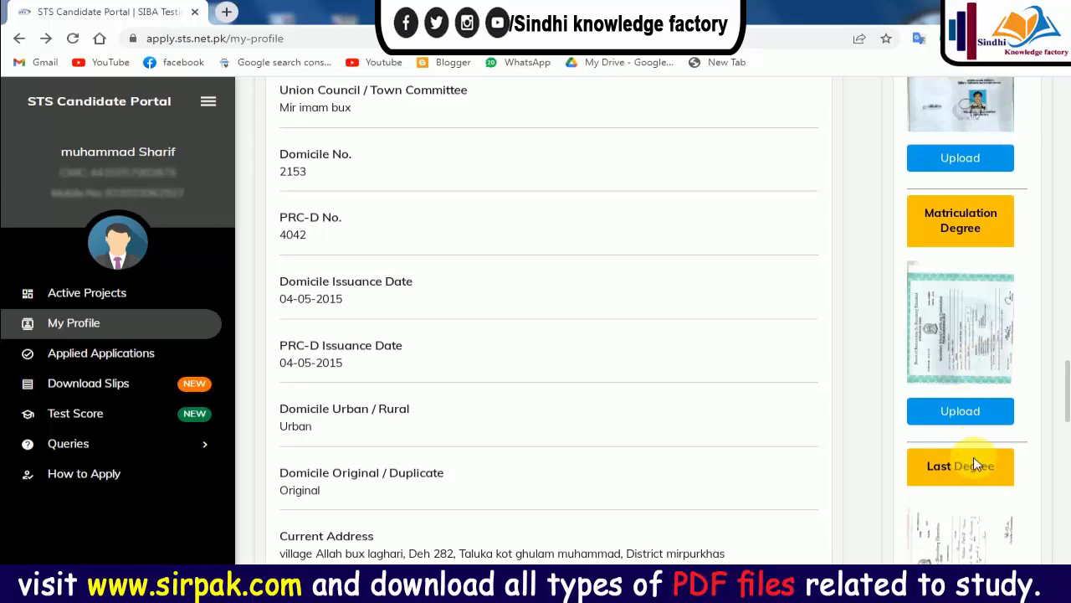
scroll(980, 467, "down", 2)
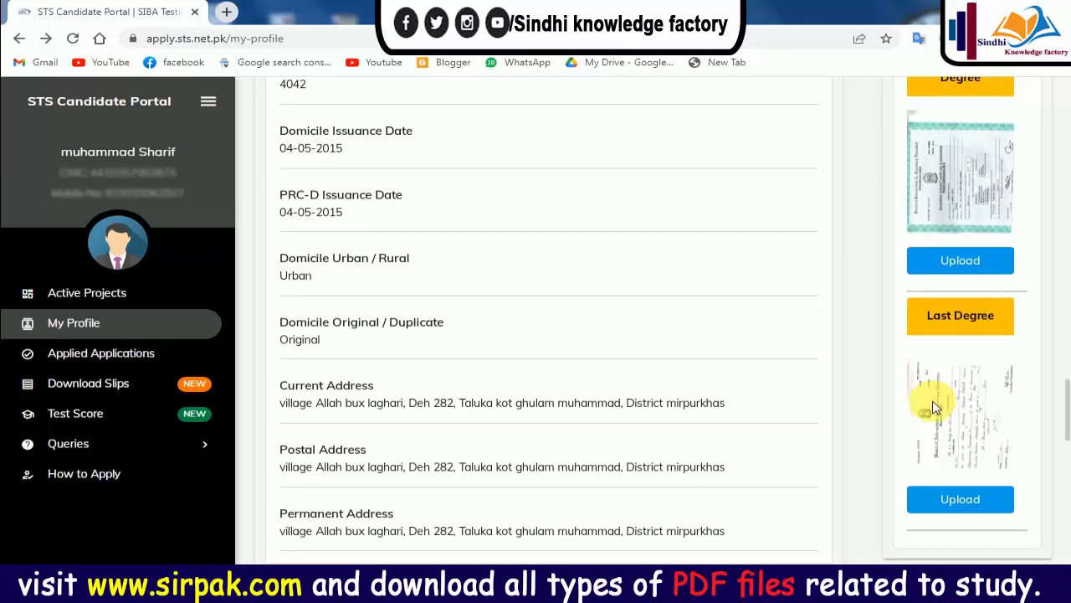
scroll(938, 400, "down", 1)
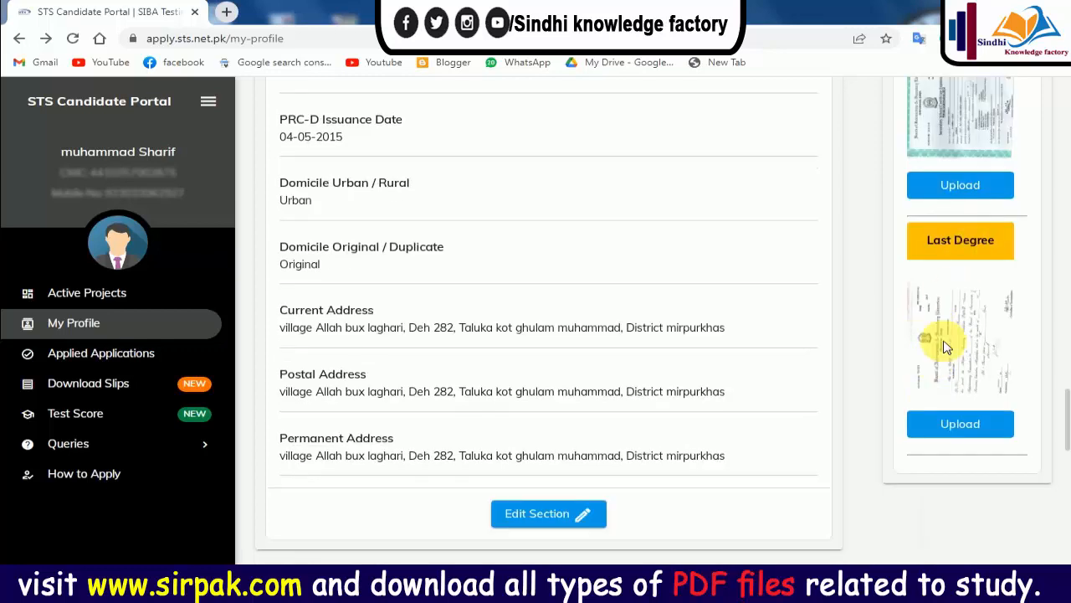
scroll(949, 424, "down", 2)
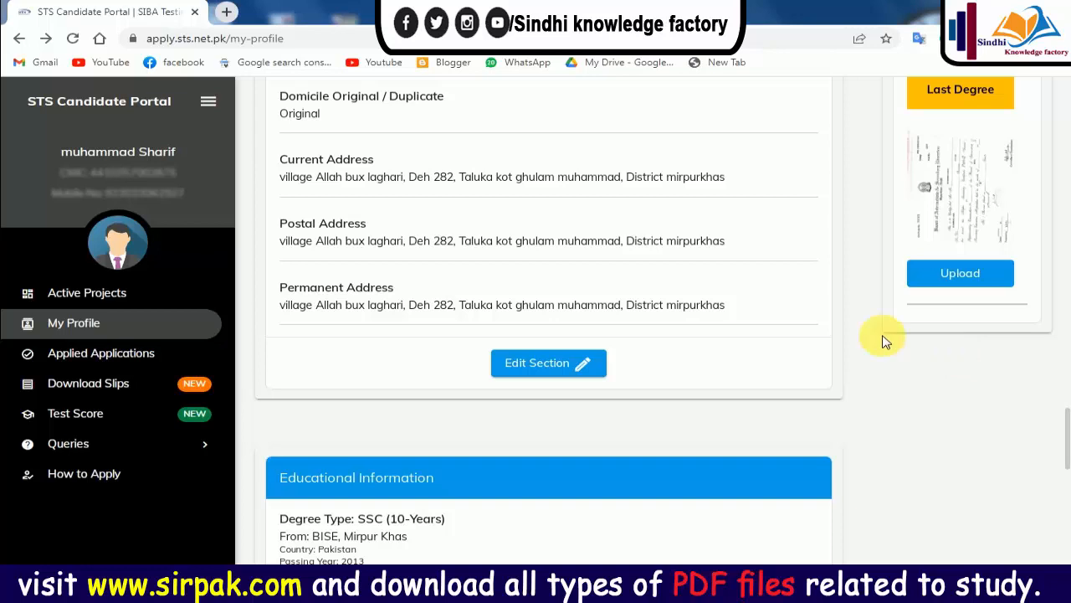
Look over the Certifications / Diploma and Experience Information sections at the end of the profile.
scroll(877, 406, "down", 10)
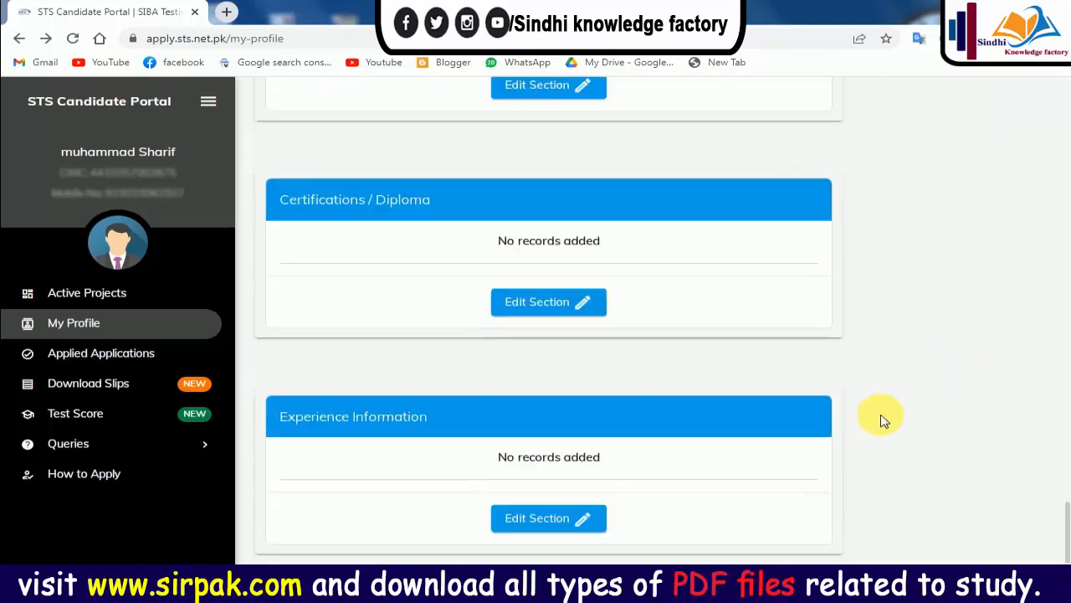
scroll(439, 232, "up", 2)
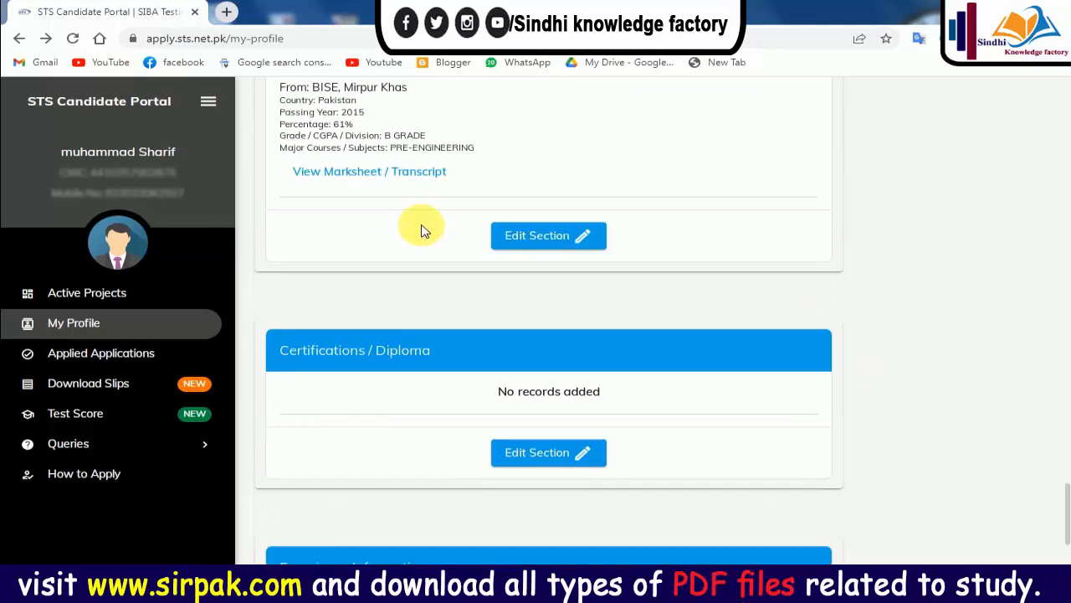
scroll(376, 330, "down", 1)
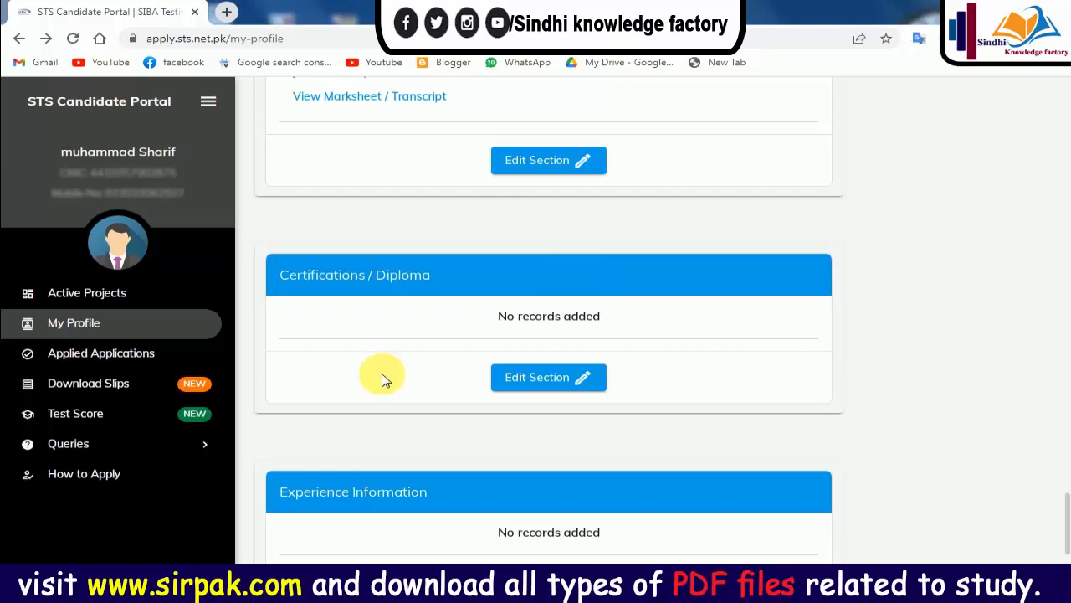
scroll(456, 419, "down", 3)
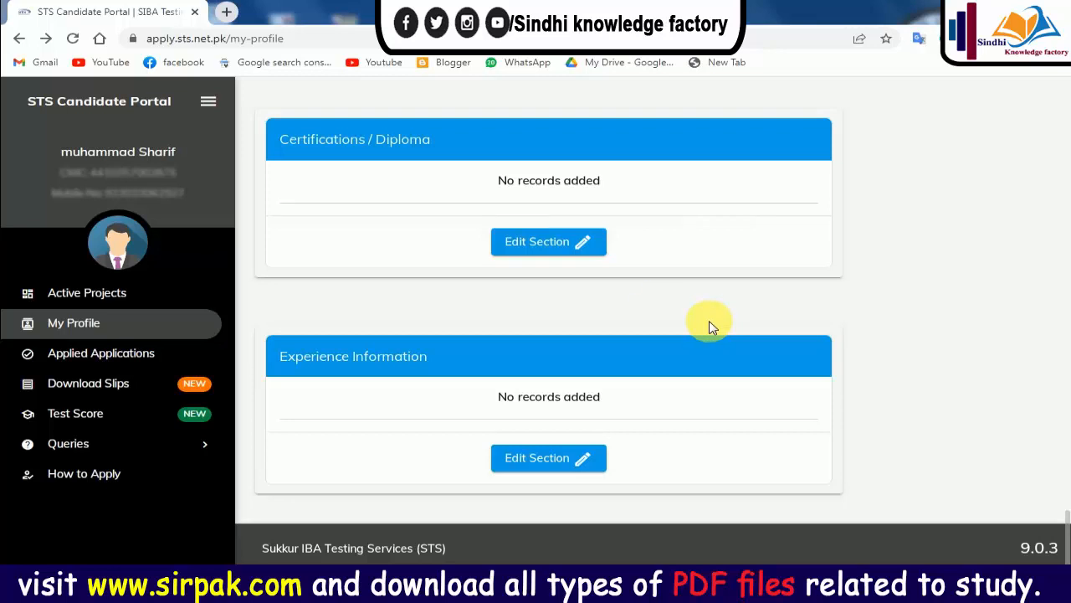
View the open posts of the Services, General Administration & Coordination Department project and apply for the Graduation Category.
left_click(87, 293)
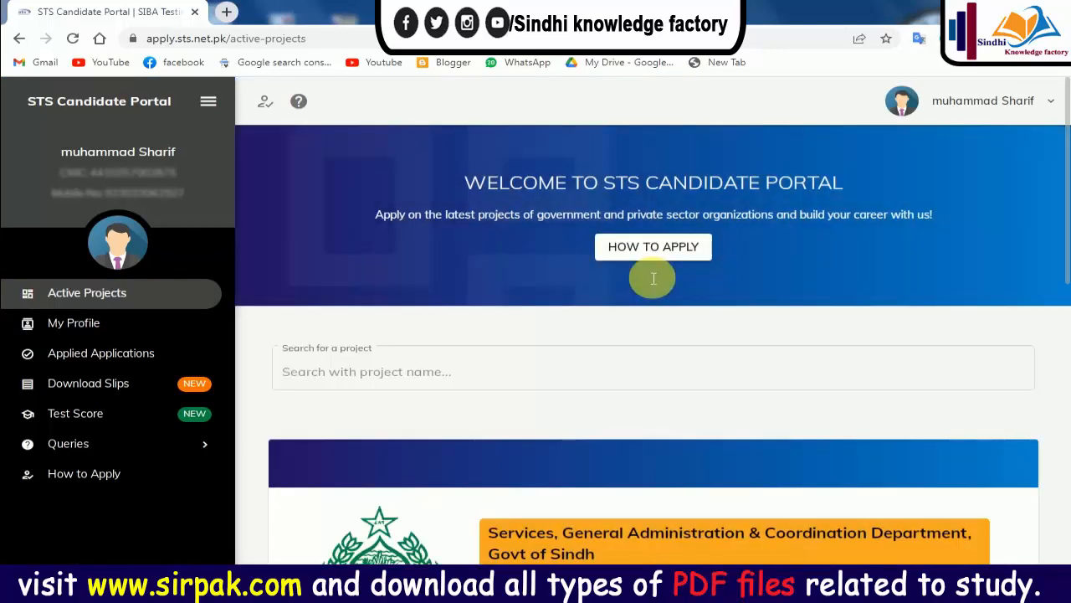
scroll(634, 318, "down", 3)
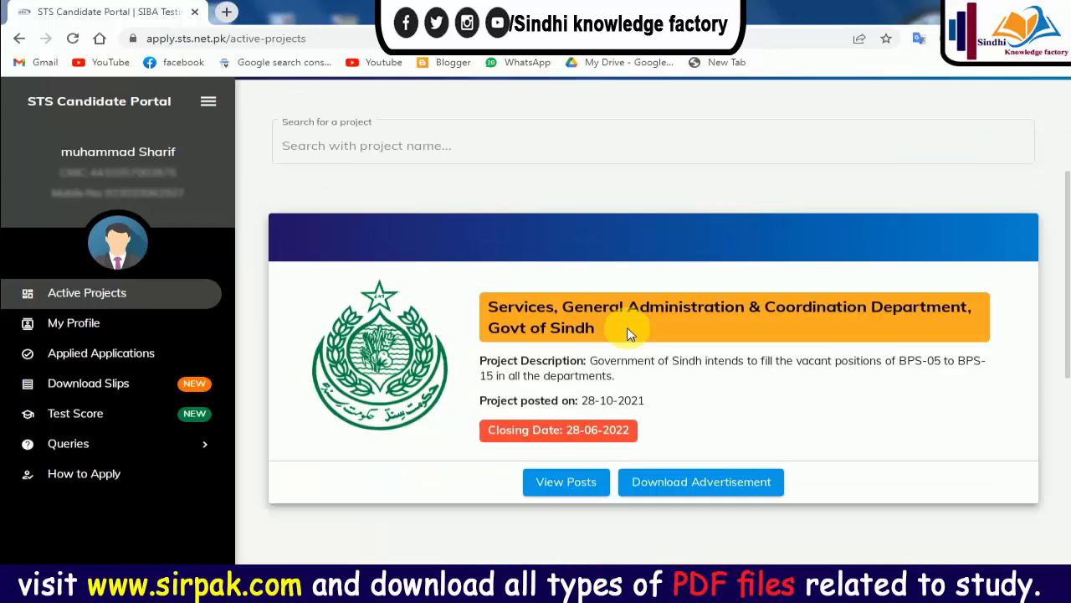
left_click(566, 482)
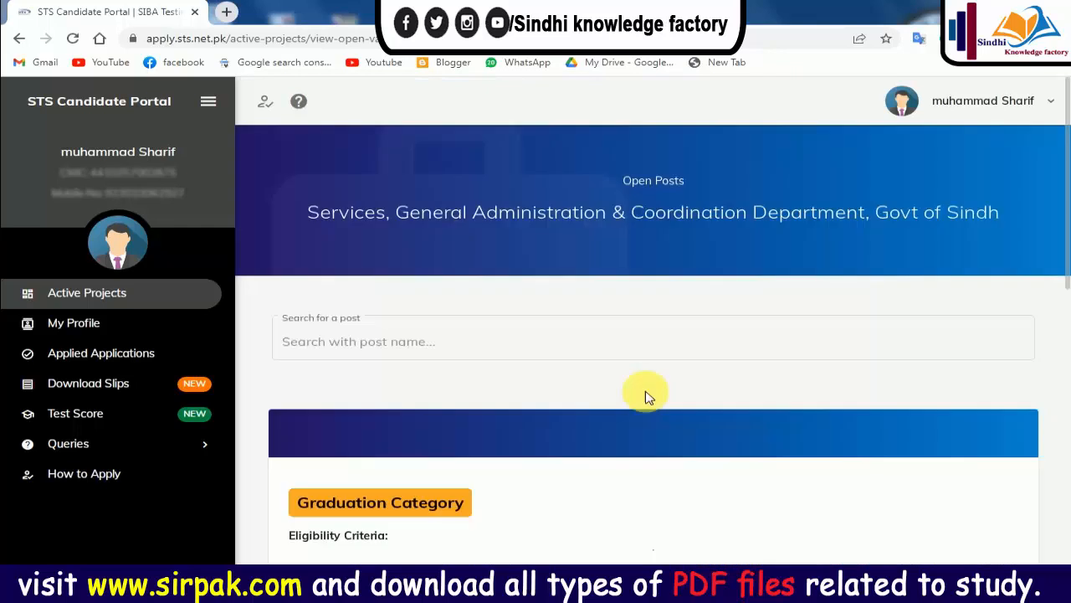
scroll(618, 341, "down", 4)
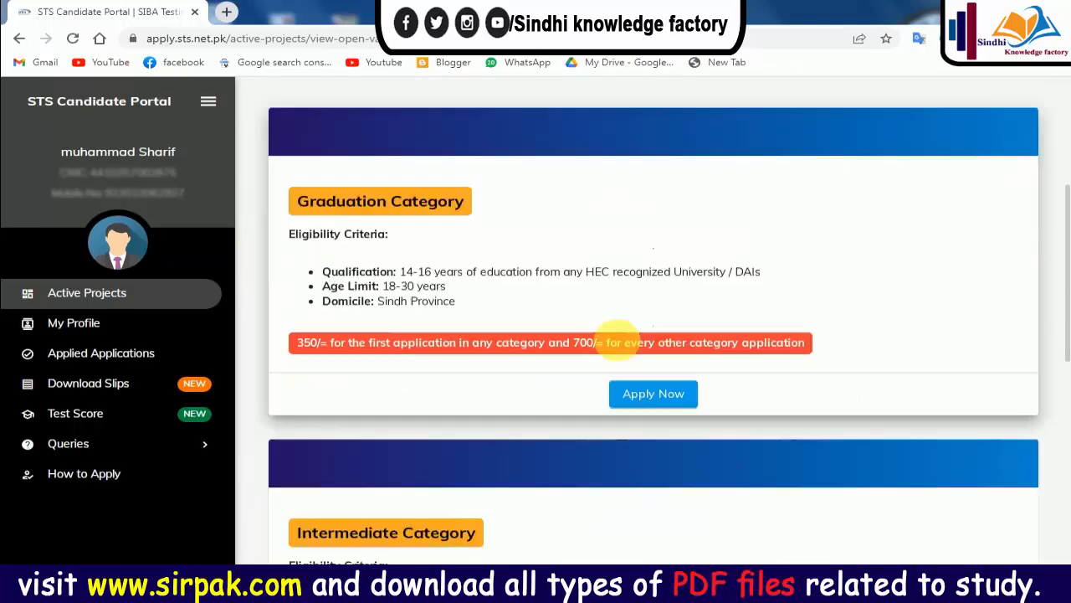
left_click(665, 397)
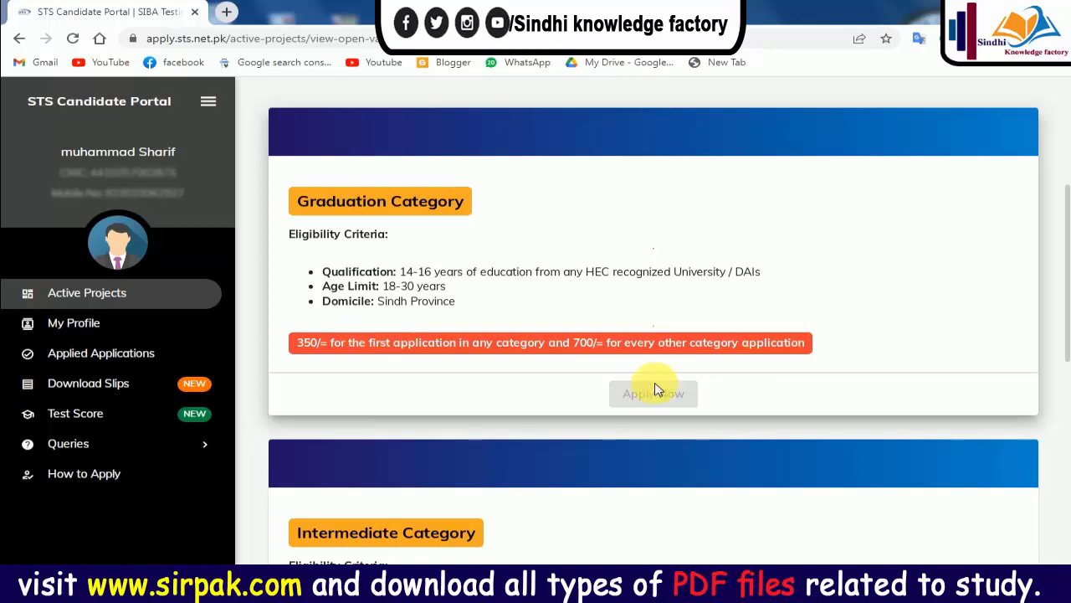
scroll(628, 384, "down", 2)
scroll(637, 331, "down", 2)
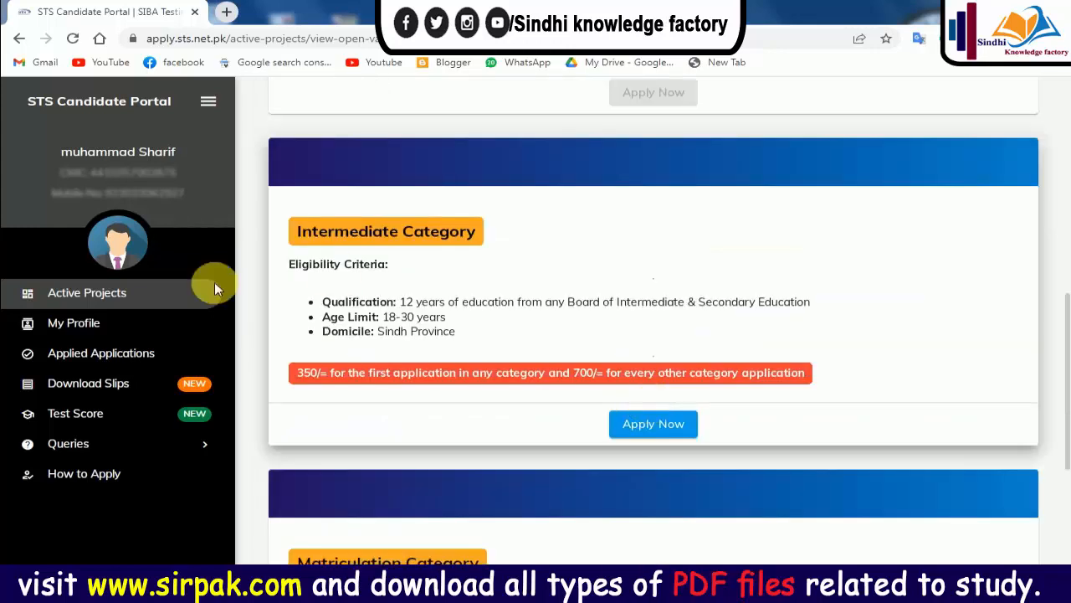
Open the list of applied applications and download the challan for the Graduation Category application.
left_click(113, 358)
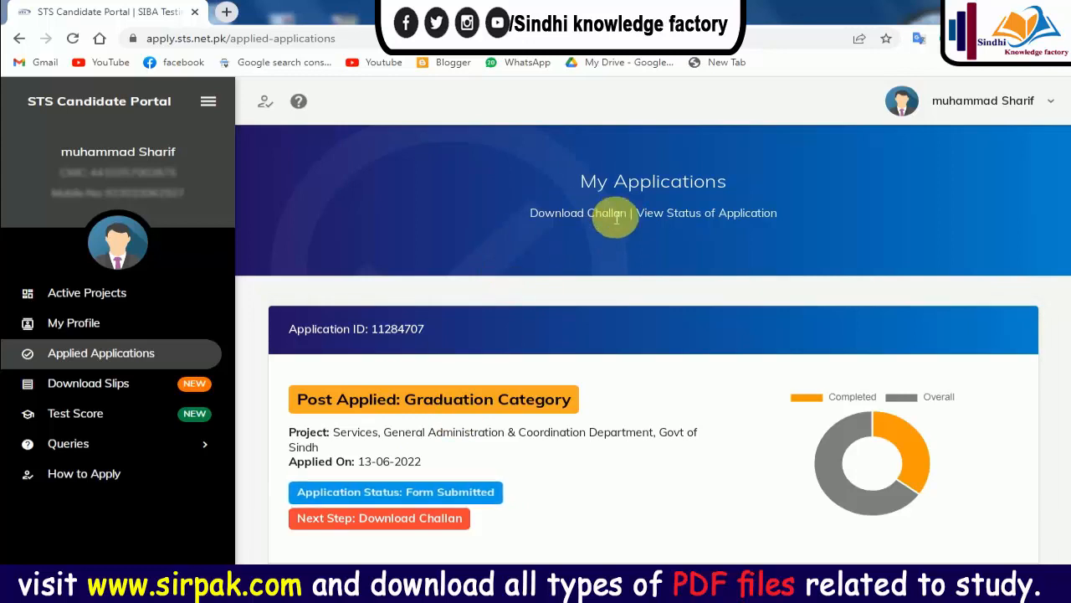
scroll(490, 342, "down", 3)
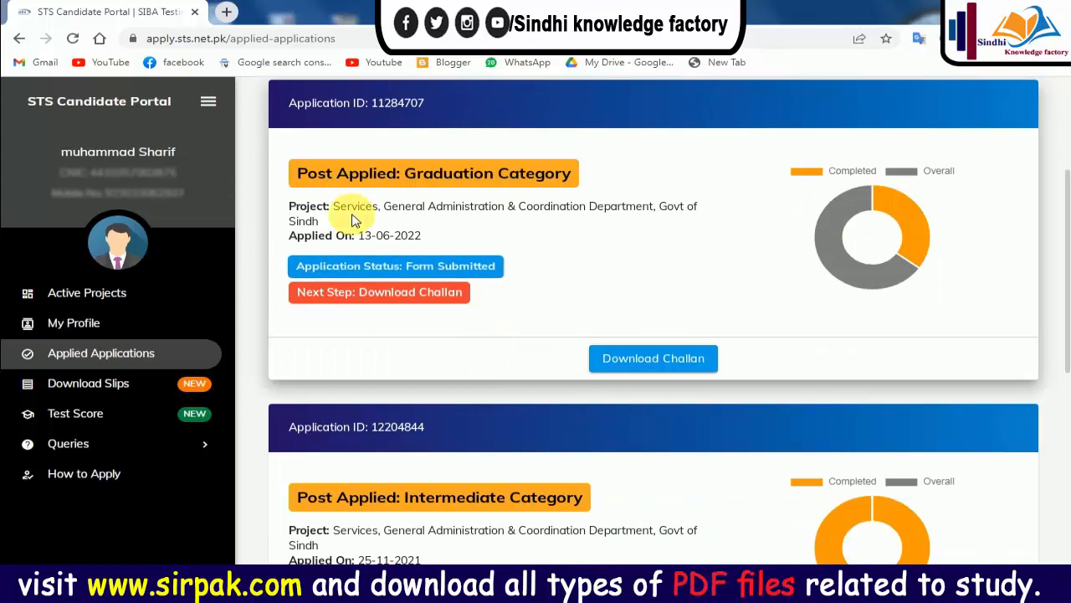
left_click(675, 365)
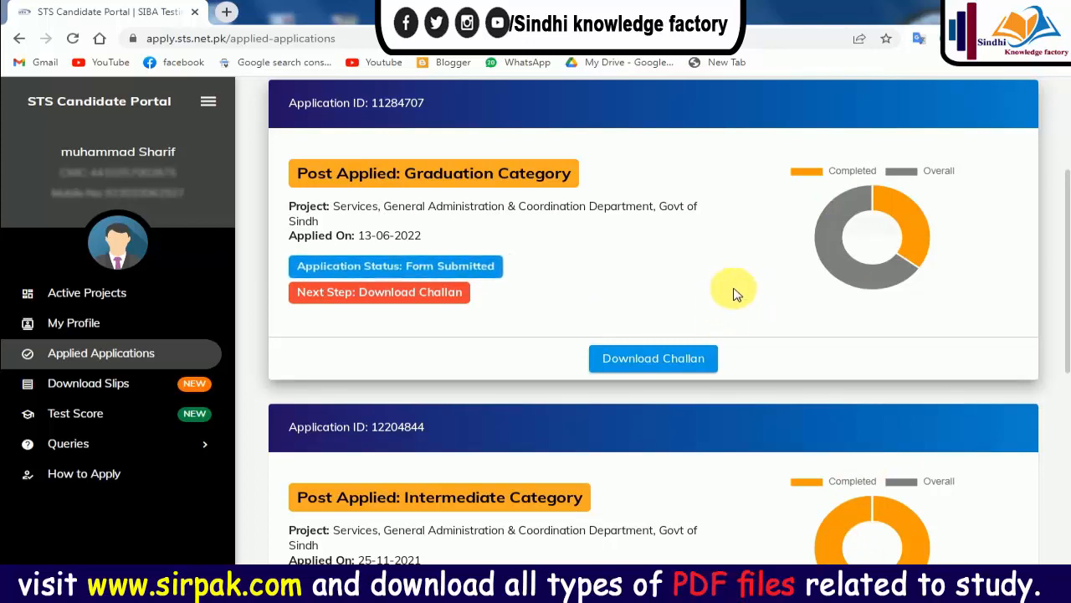
scroll(734, 293, "down", 5)
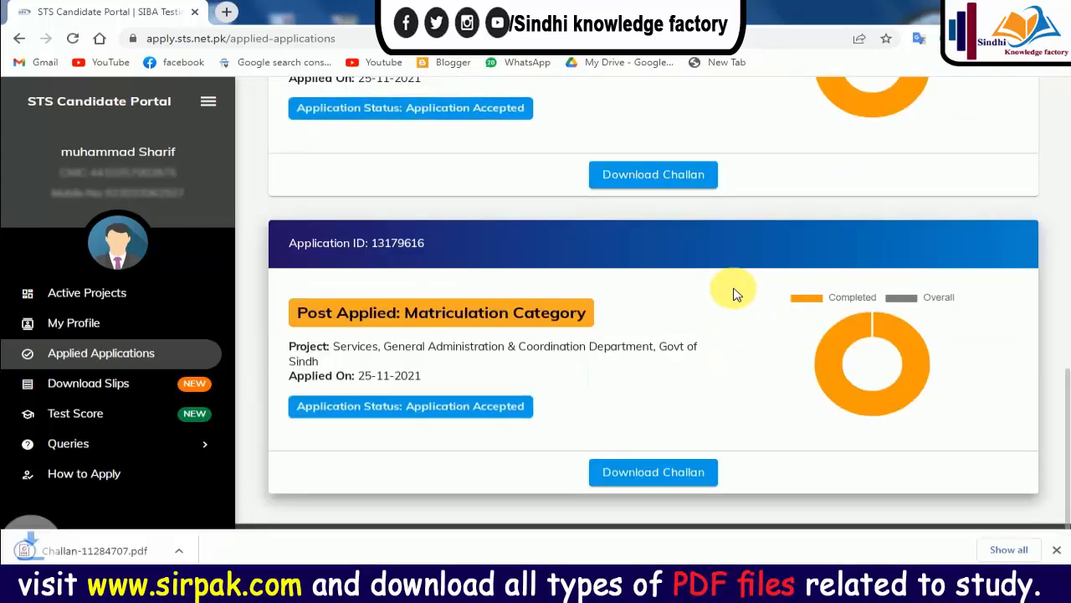